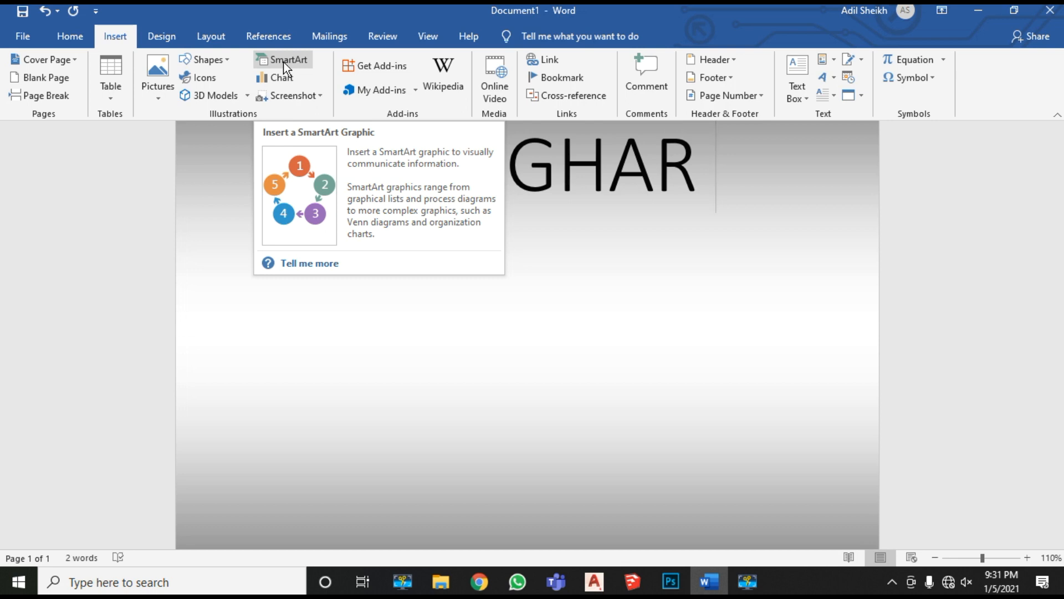
# Step: Insert a Vertical Bracket List SmartArt graphic below the PIYARA GHAR title
pyautogui.click(286, 66)
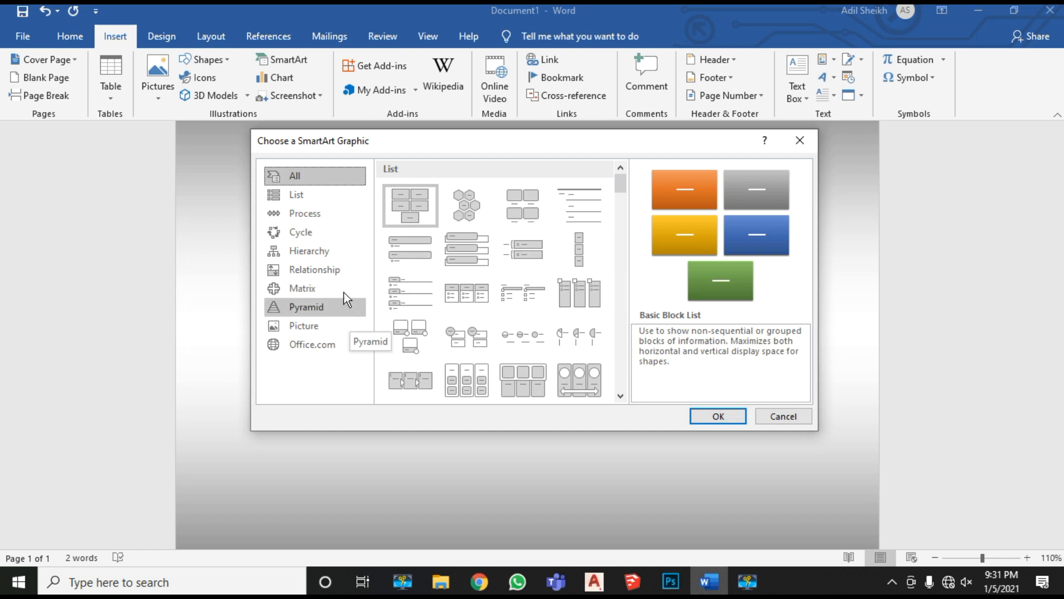
pyautogui.click(312, 197)
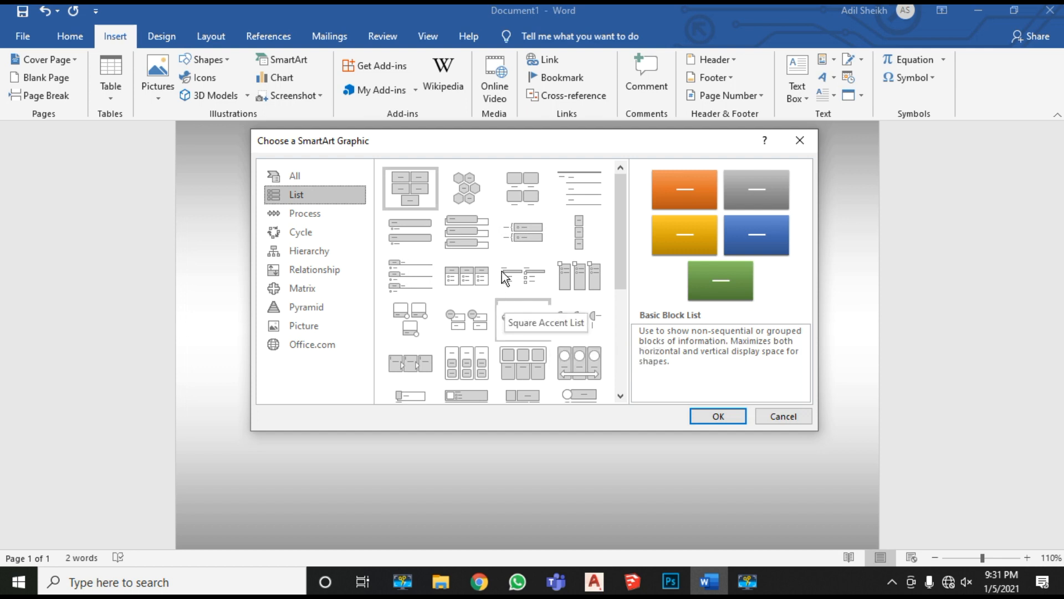
pyautogui.click(519, 239)
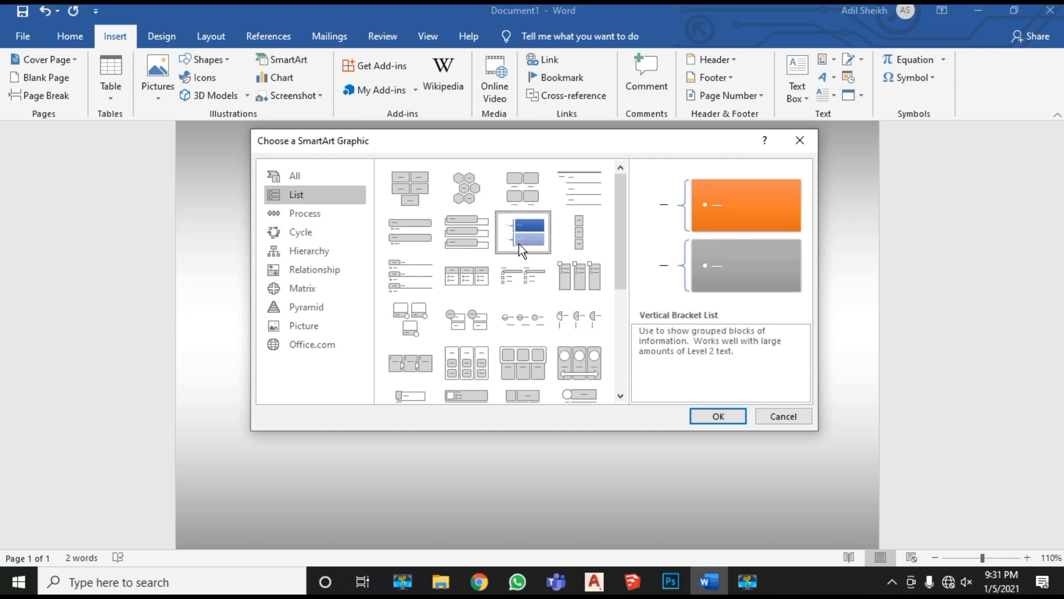
pyautogui.click(719, 416)
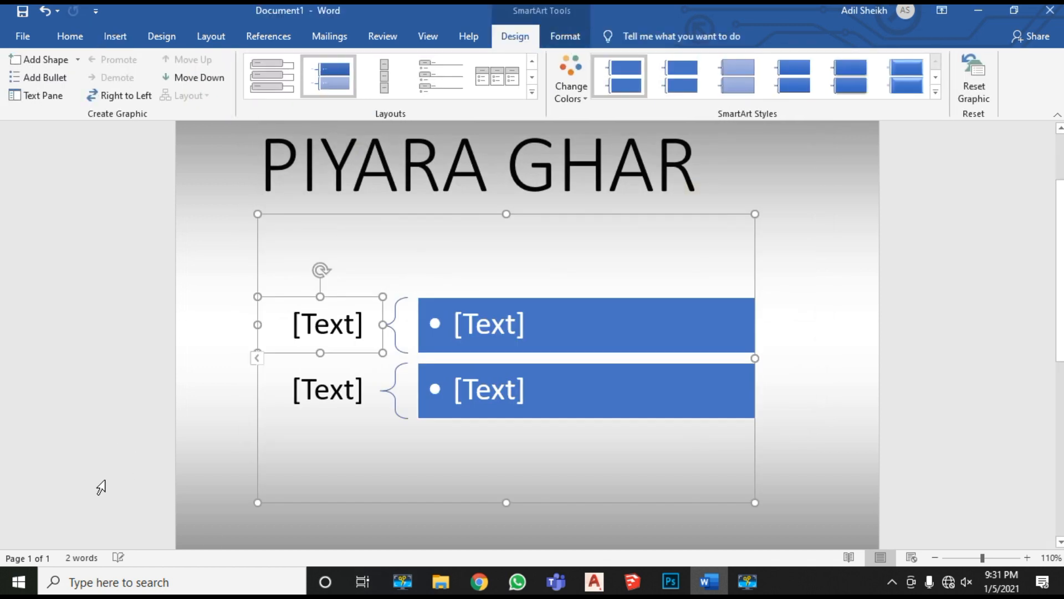
# Step: Try deleting the first bracket's label placeholder from the SmartArt graphic, and undo the deletion
pyautogui.click(355, 321)
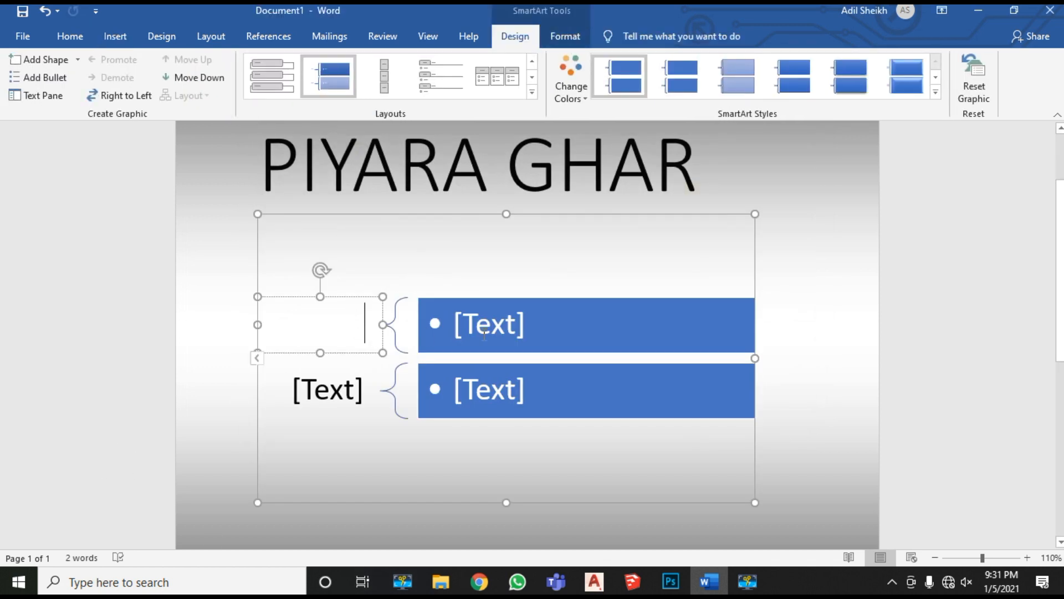
pyautogui.click(500, 335)
pyautogui.click(343, 325)
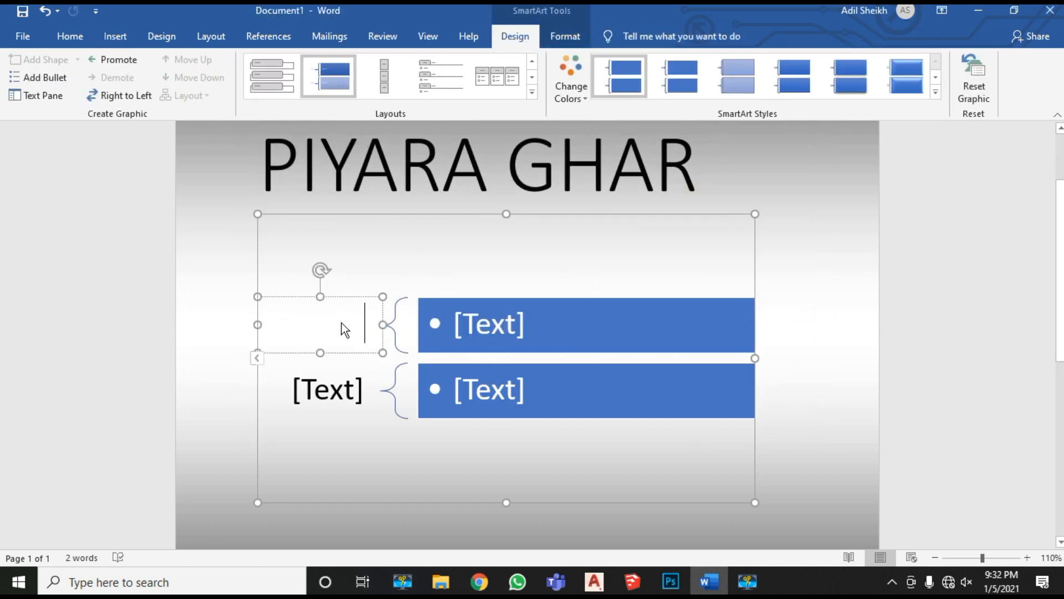
pyautogui.click(364, 297)
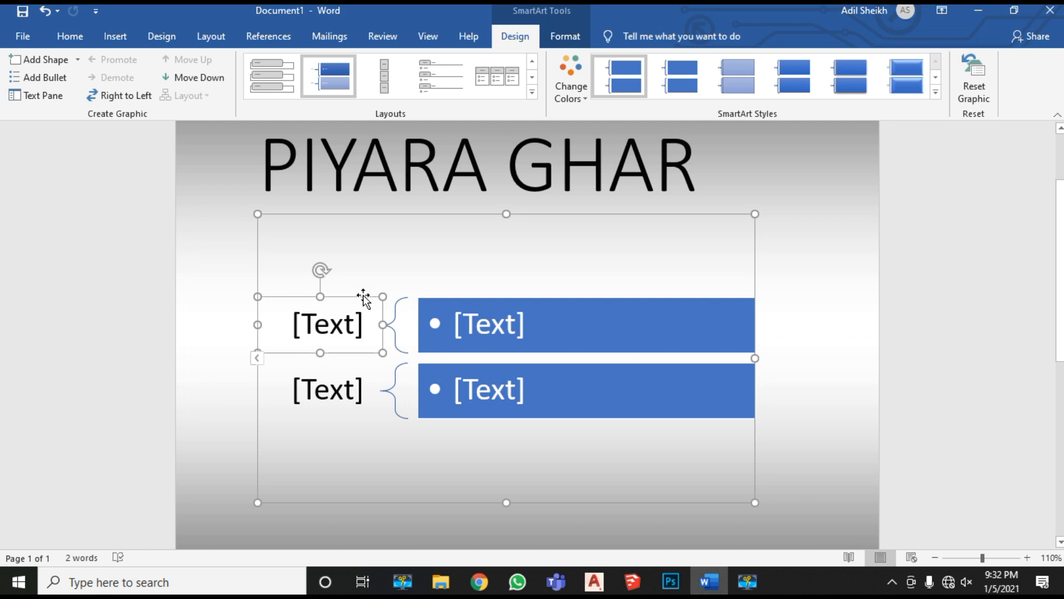
pyautogui.press('Delete')
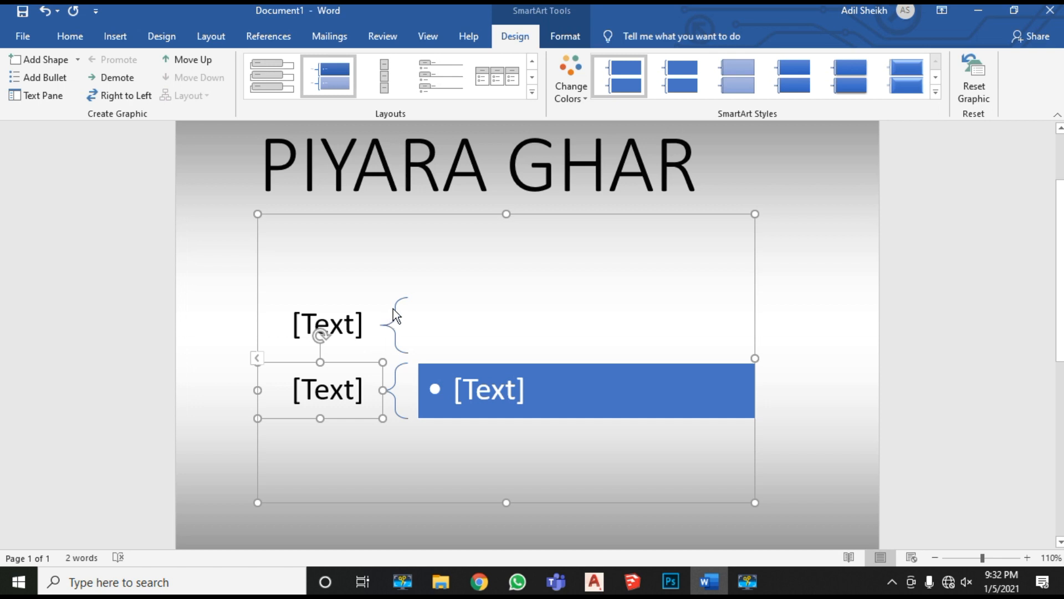
pyautogui.click(358, 324)
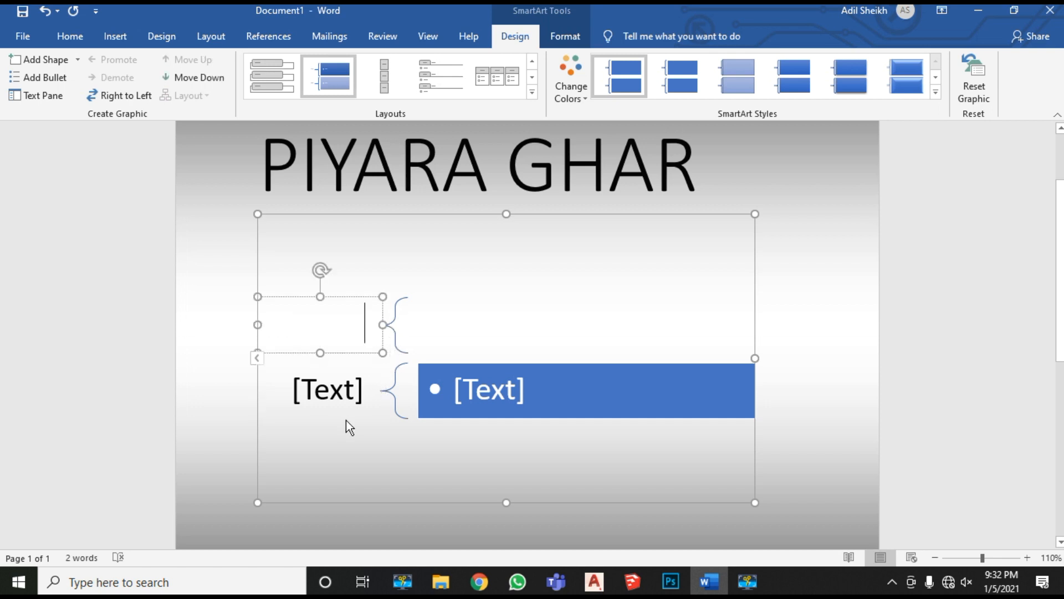
pyautogui.hotkey('ctrl', 'z')
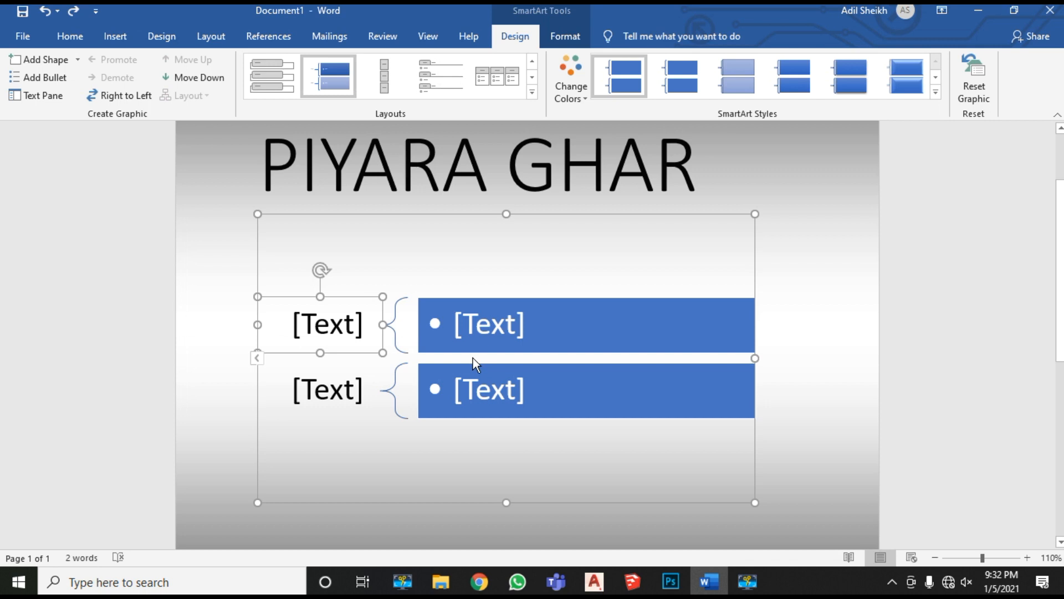
# Step: Try the layout with three side-by-side blocks linked by arrows, and switch the SmartArt graphic to Vertical Box List
pyautogui.click(532, 92)
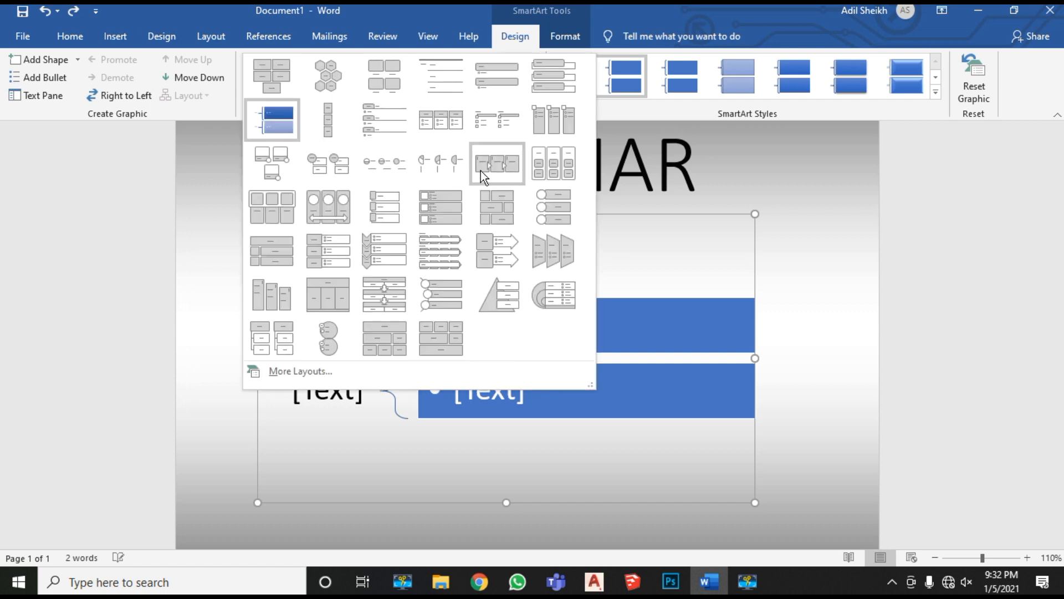
pyautogui.click(481, 174)
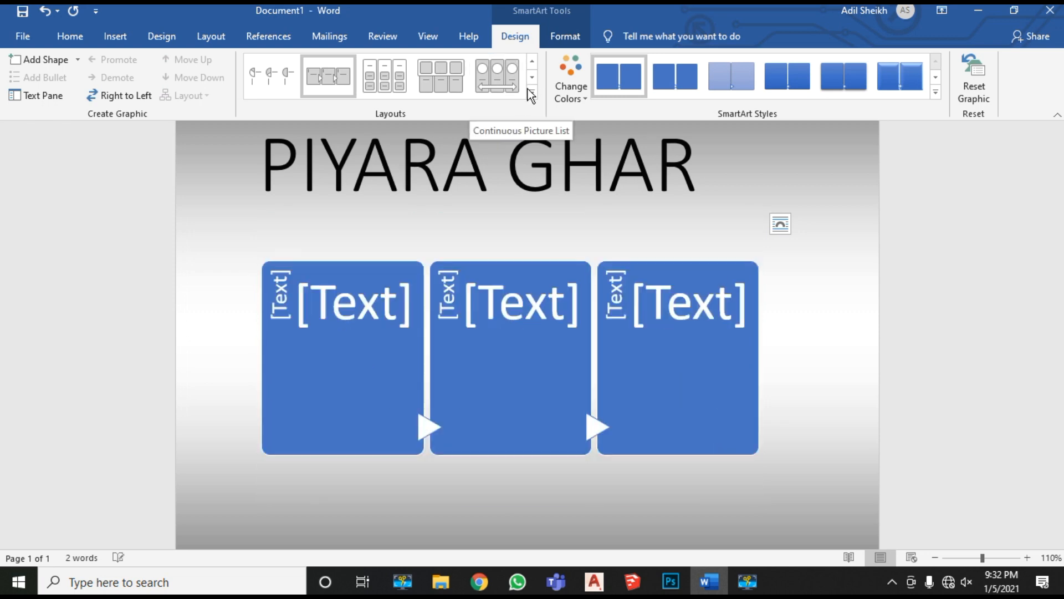
pyautogui.click(531, 93)
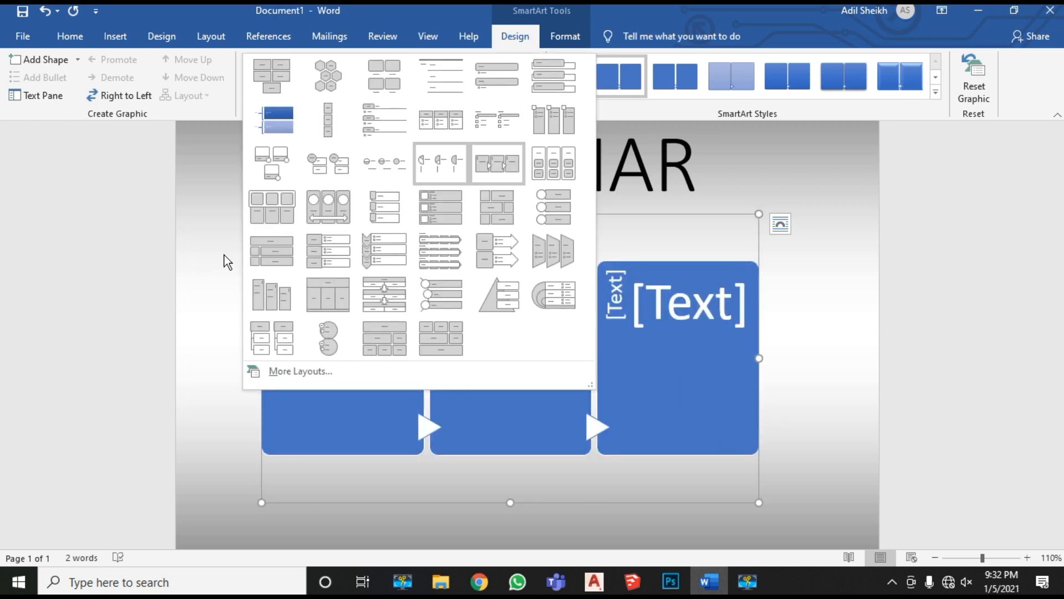
pyautogui.click(826, 228)
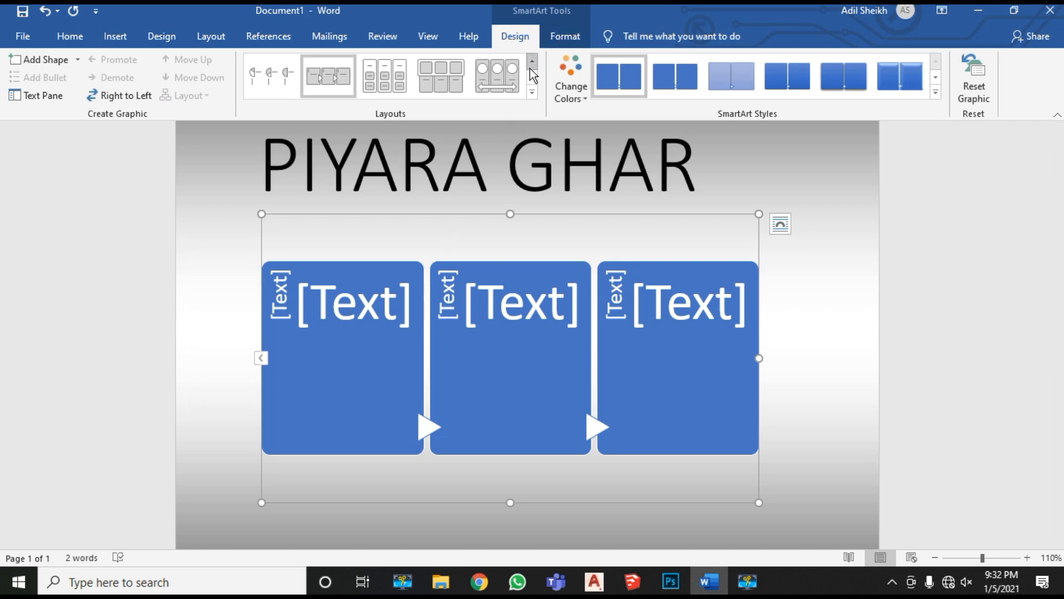
pyautogui.click(533, 92)
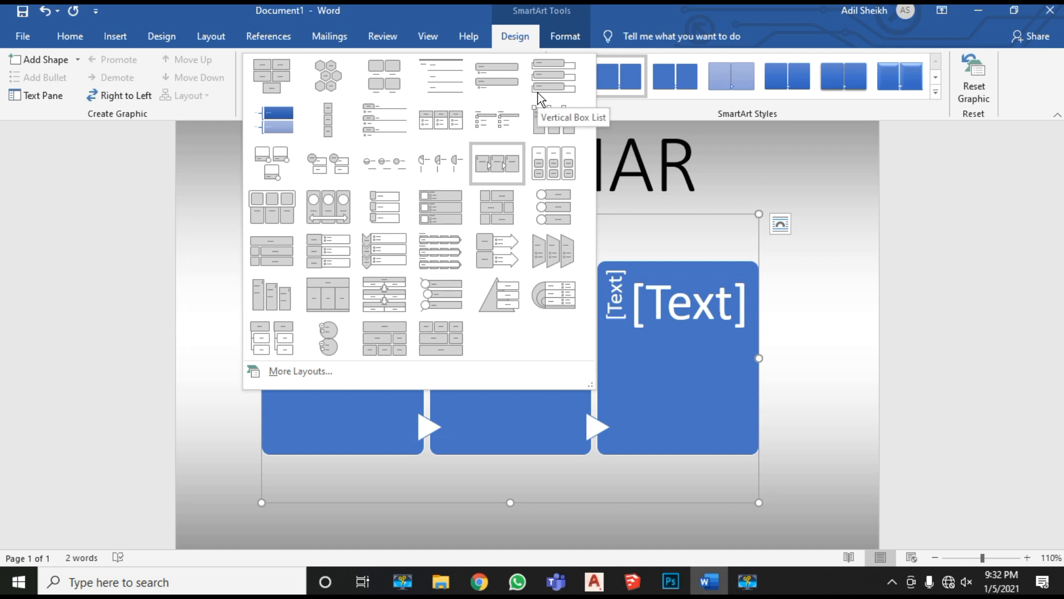
pyautogui.click(542, 84)
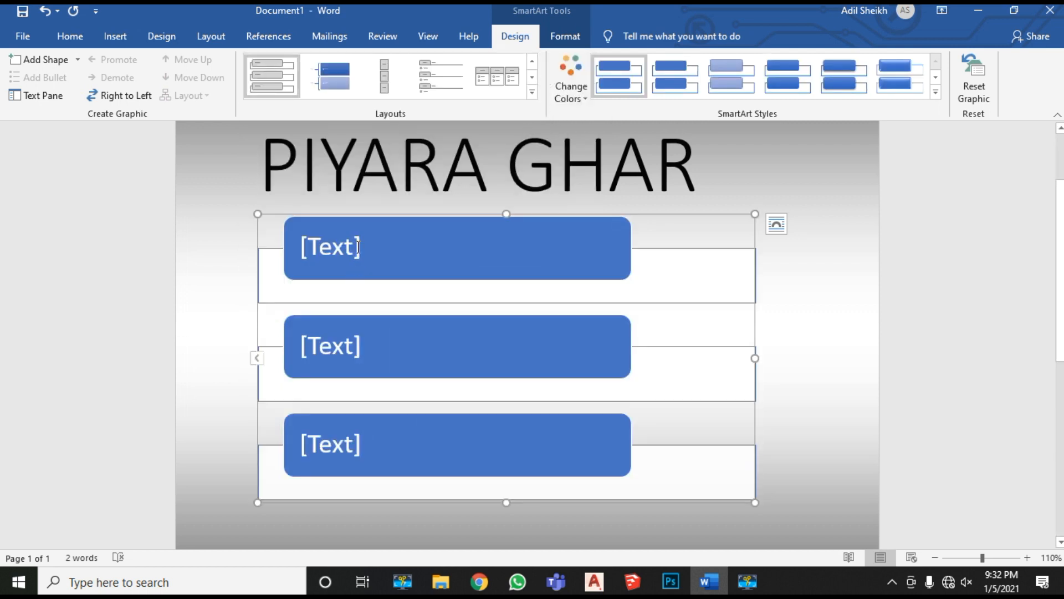
# Step: Fill the three boxes of the SmartArt graphic from top to bottom with Cooking, Remidies and Stitching
pyautogui.click(357, 248)
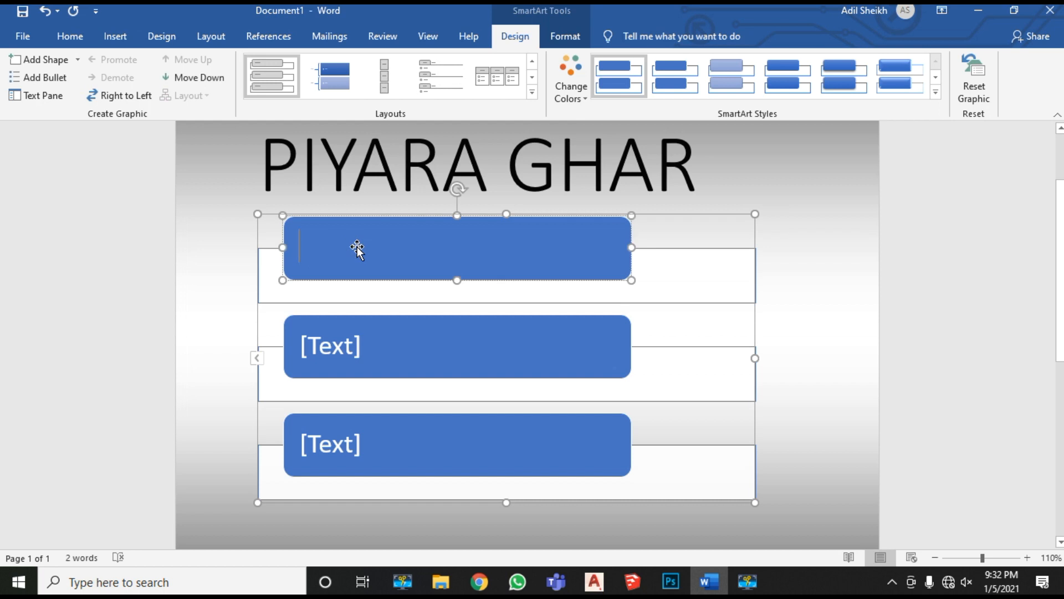
pyautogui.write('Coo')
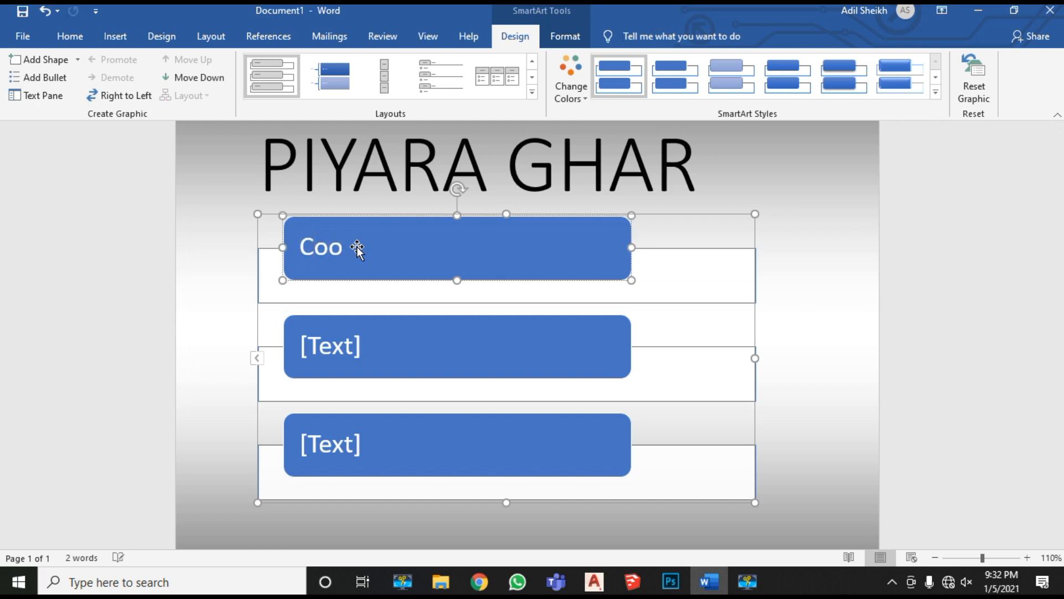
pyautogui.write('king')
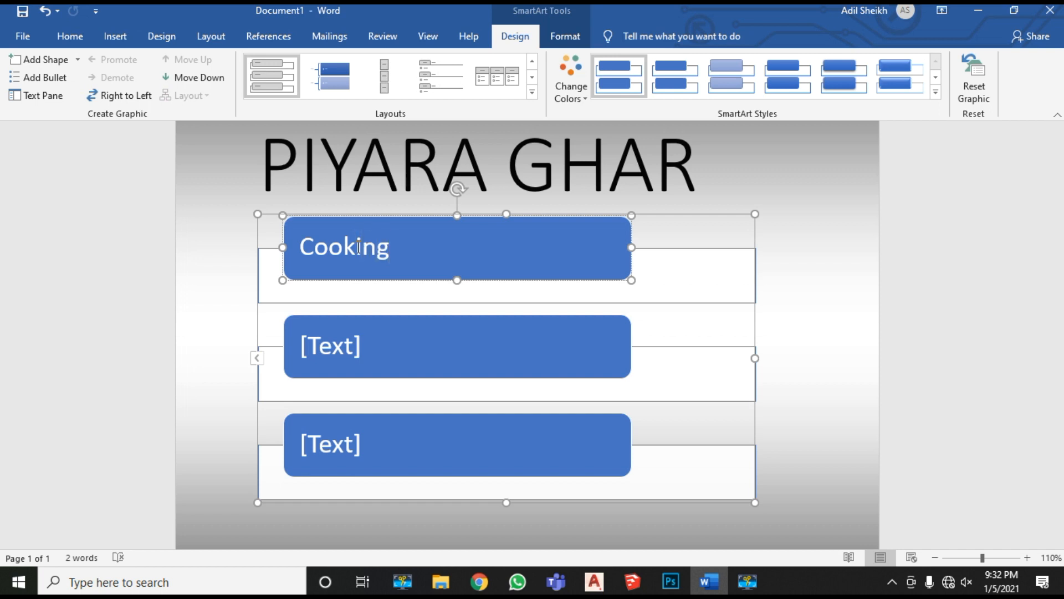
pyautogui.click(357, 342)
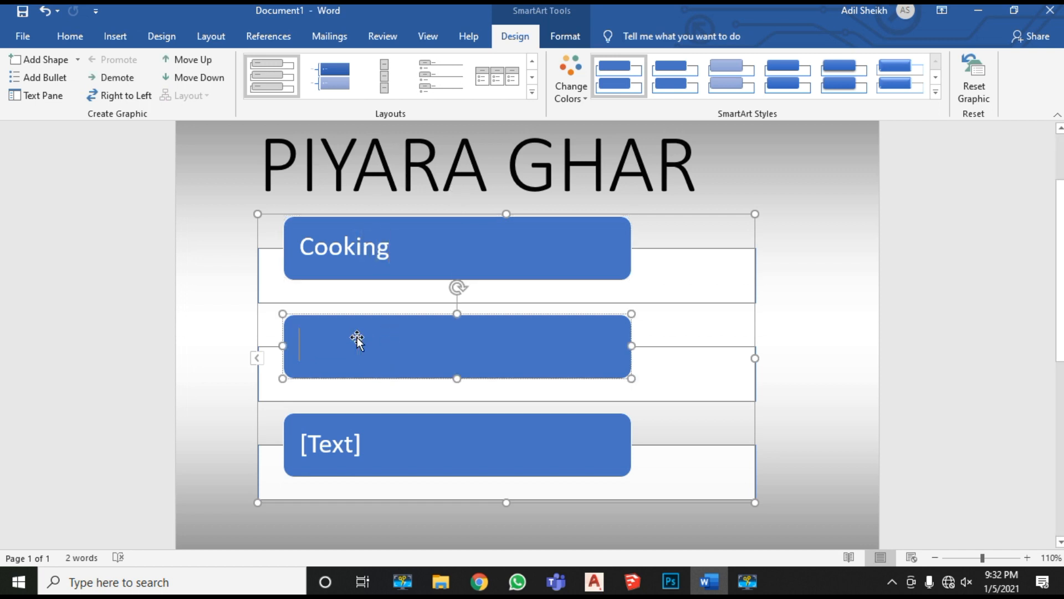
pyautogui.write('Remi')
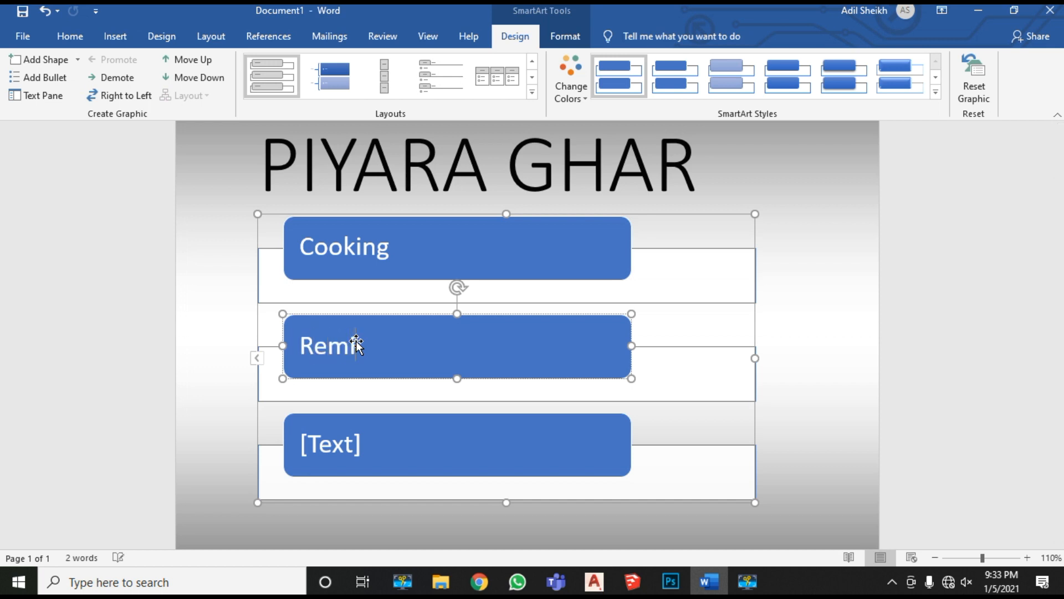
pyautogui.write('dies')
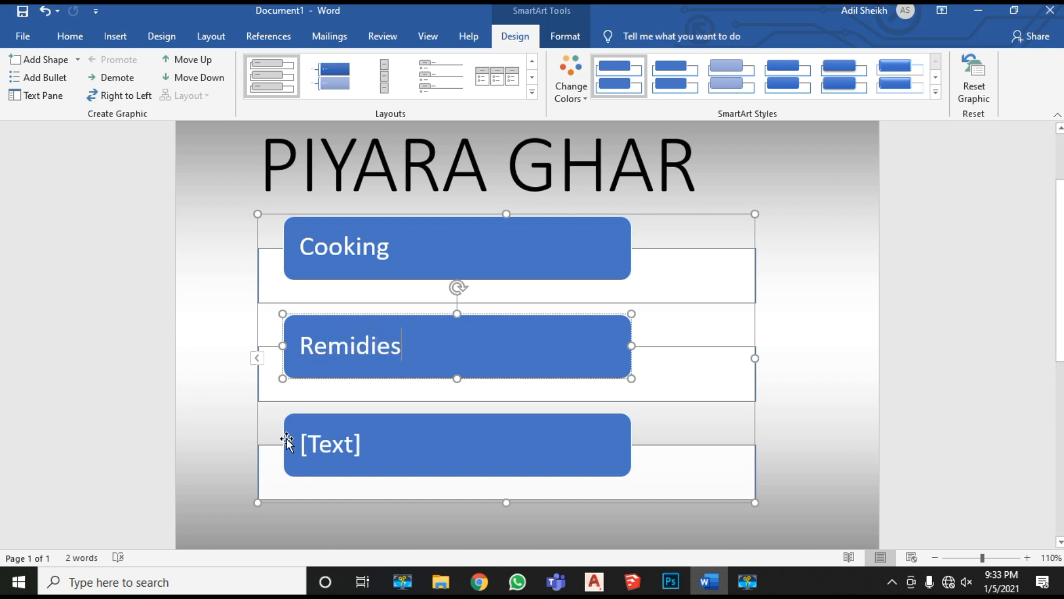
pyautogui.click(356, 446)
pyautogui.write('Sti')
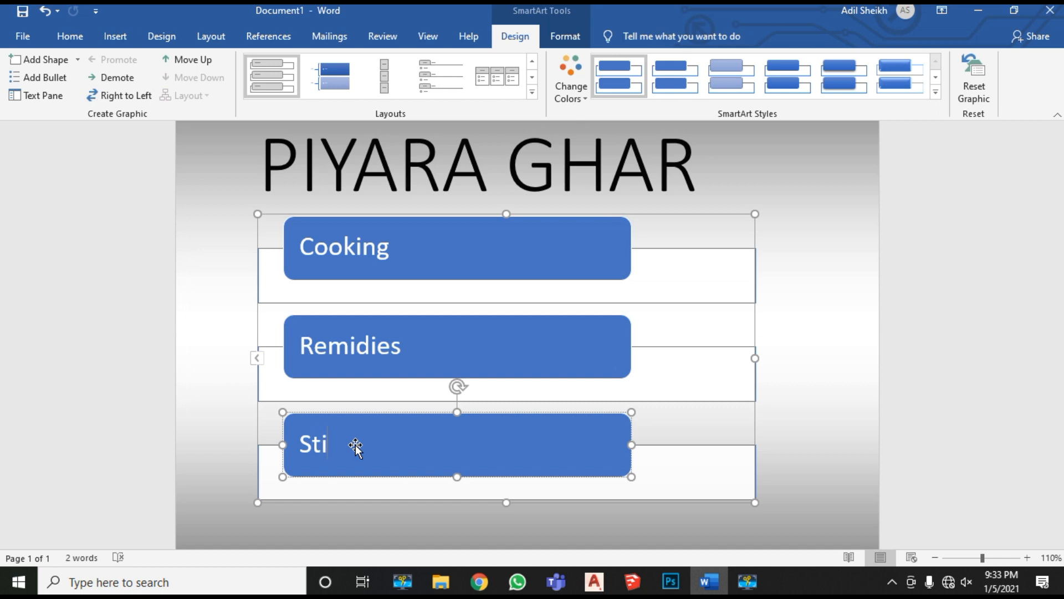
pyautogui.press('BackSpace')
pyautogui.write('itching')
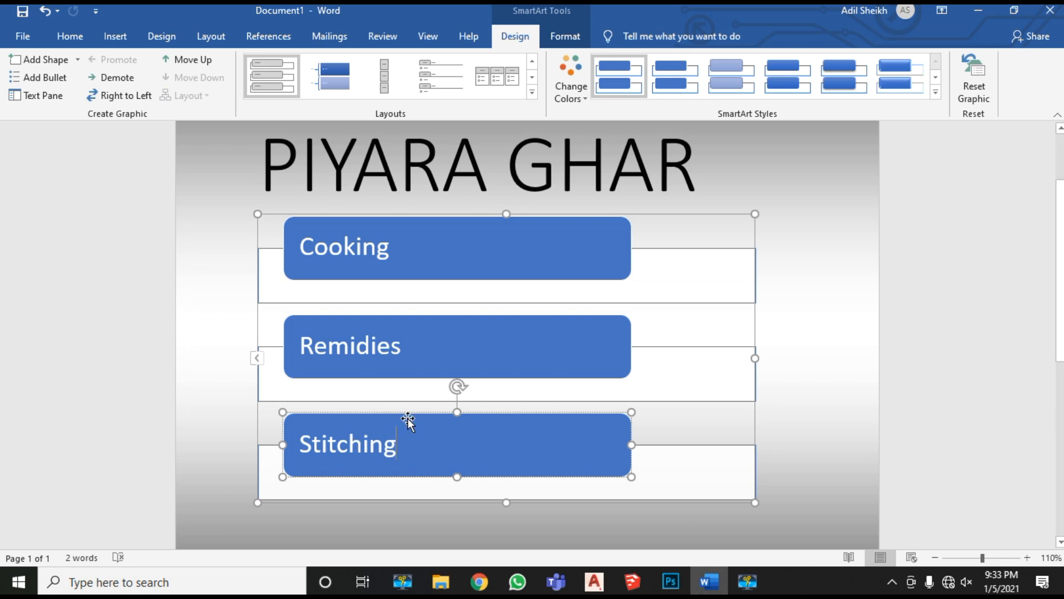
# Step: Leave text editing in the Stitching box and show the text pane for the whole SmartArt graphic
pyautogui.scroll(-4, 410, 421)
pyautogui.scroll(2, 413, 418)
pyautogui.scroll(4, 413, 418)
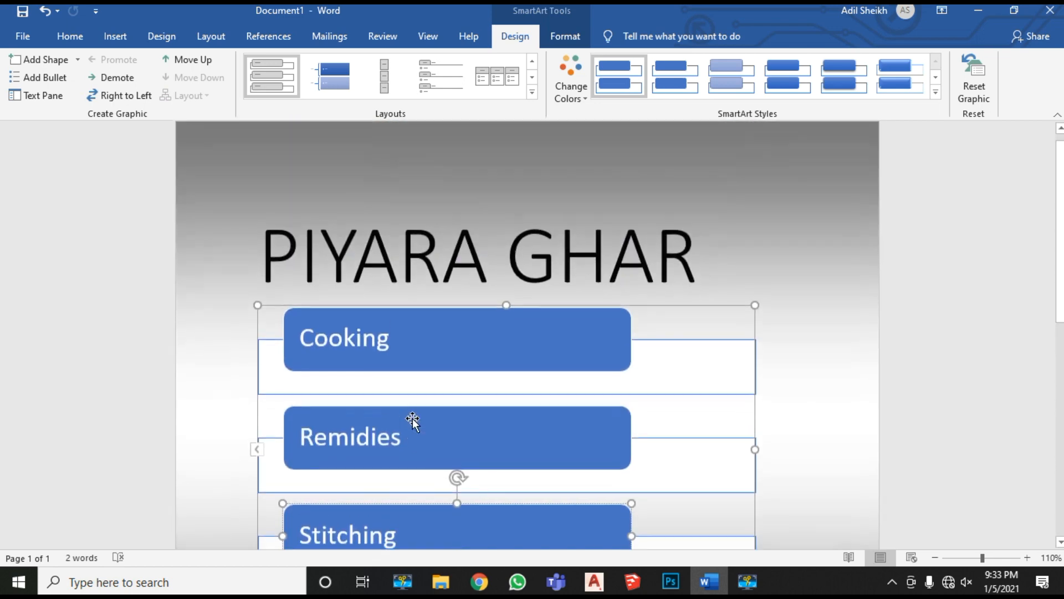
pyautogui.scroll(-2, 412, 418)
pyautogui.press('Escape')
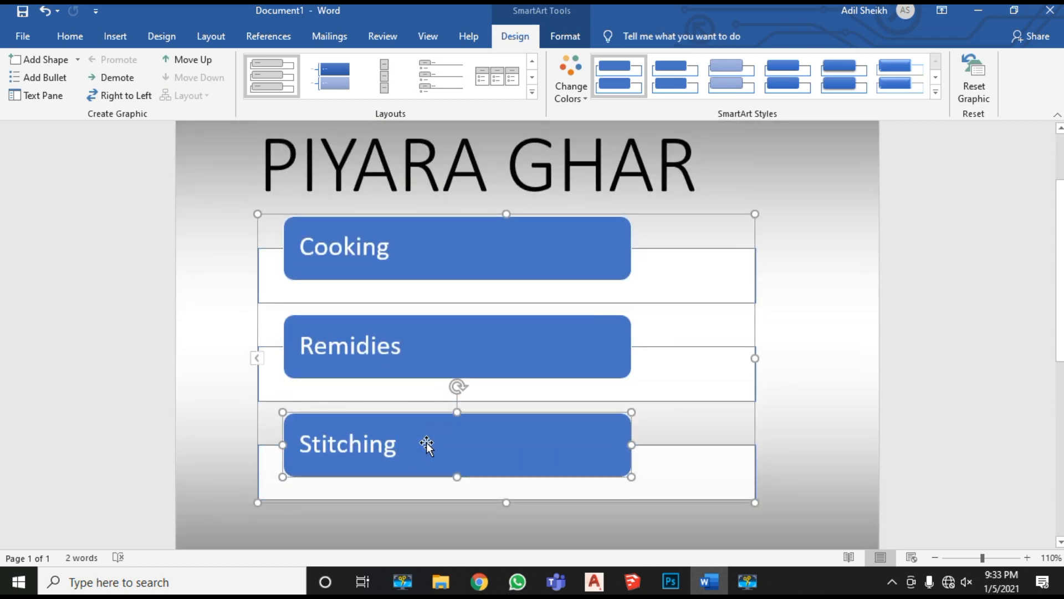
pyautogui.click(756, 229)
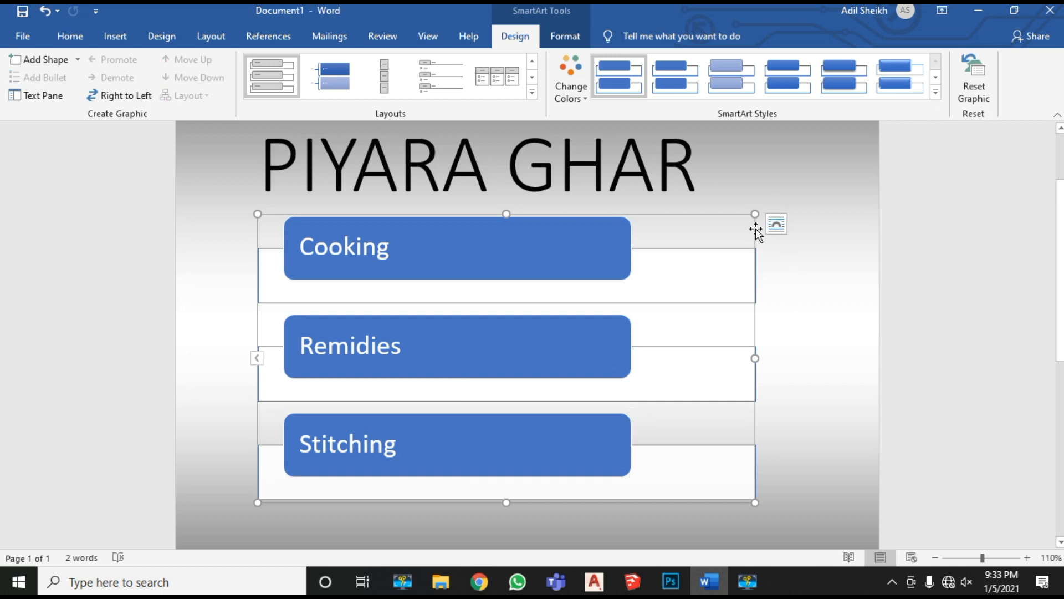
pyautogui.rightClick(757, 232)
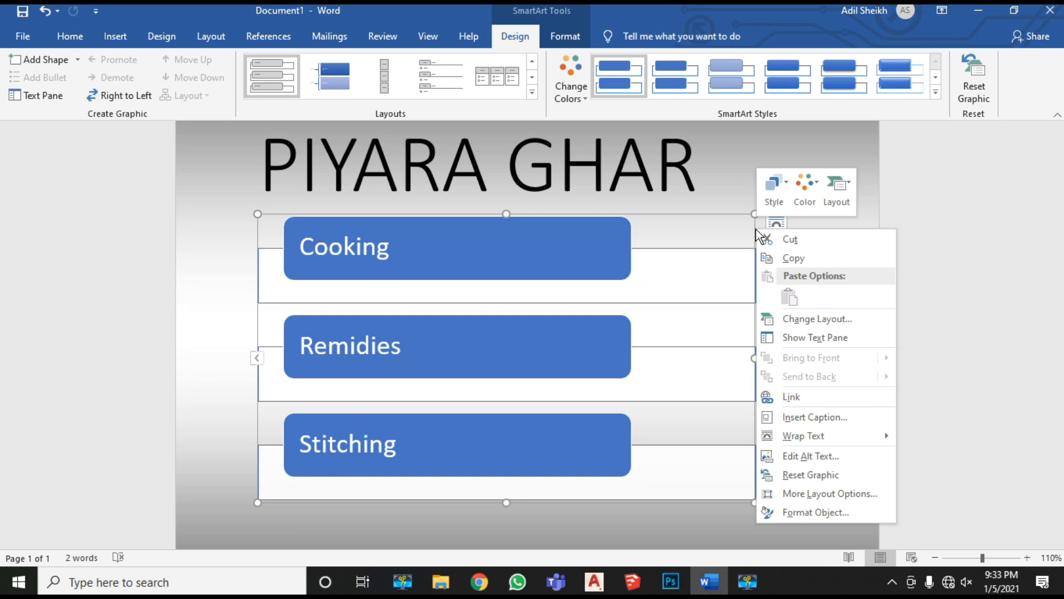
pyautogui.click(802, 340)
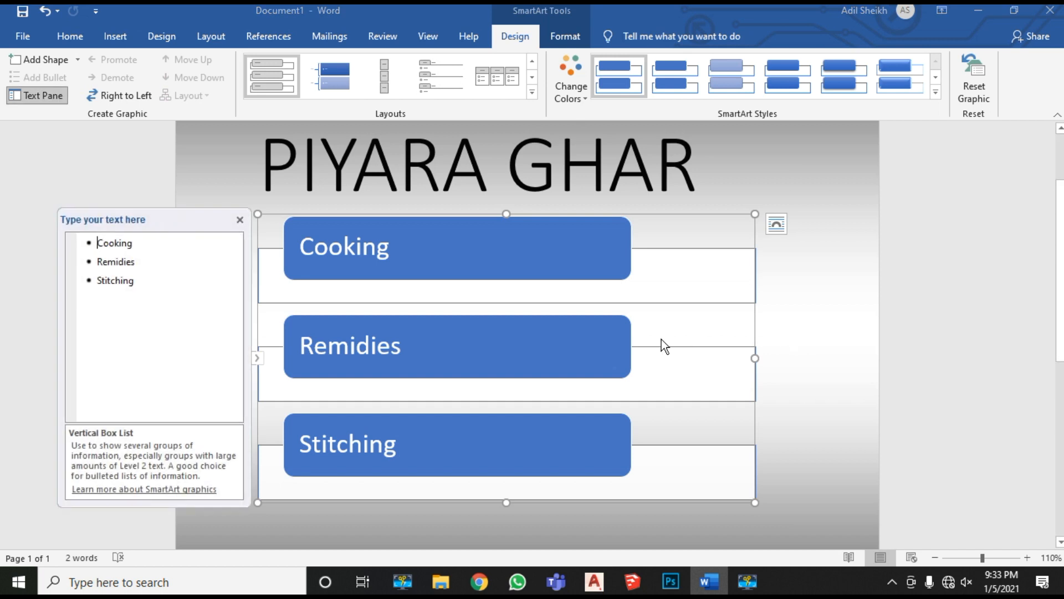
# Step: Add Dawn, English XII, MS Office and SBP as new items below Stitching in the SmartArt list and close its text pane
pyautogui.click(139, 281)
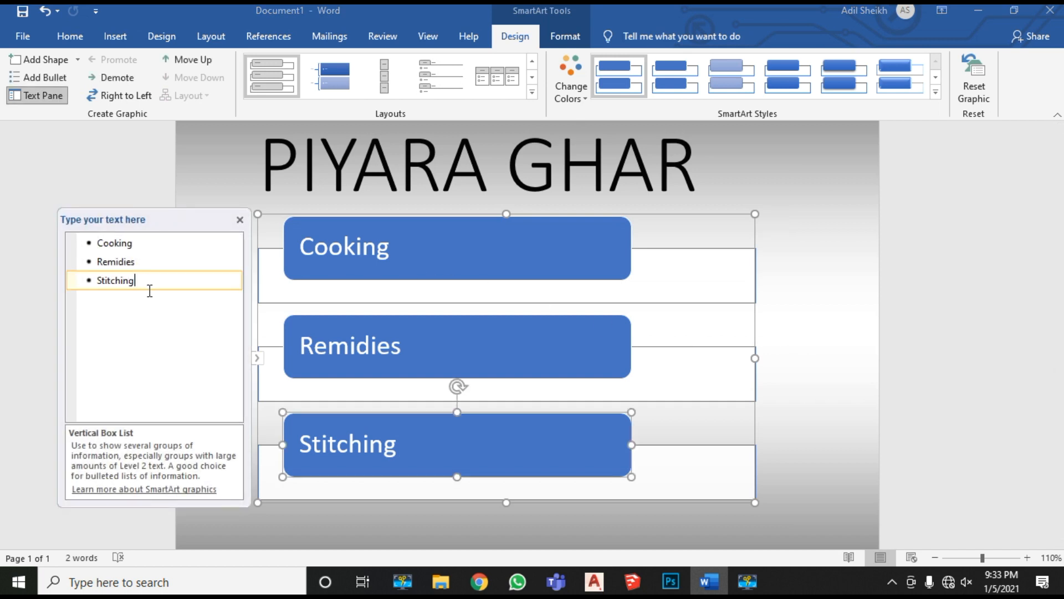
pyautogui.press('Return')
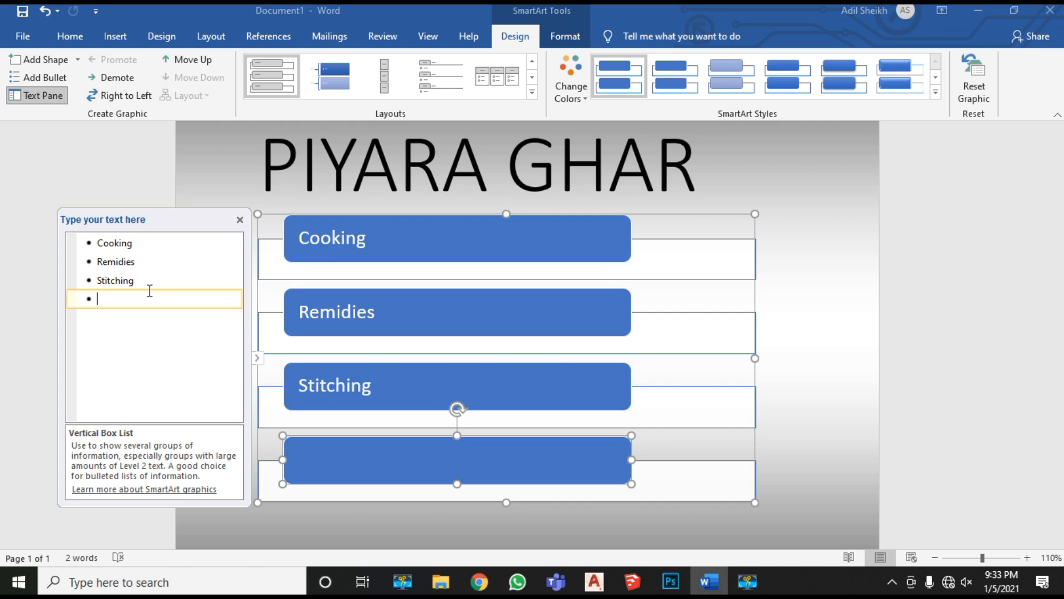
pyautogui.write('Dawn')
pyautogui.press('Return')
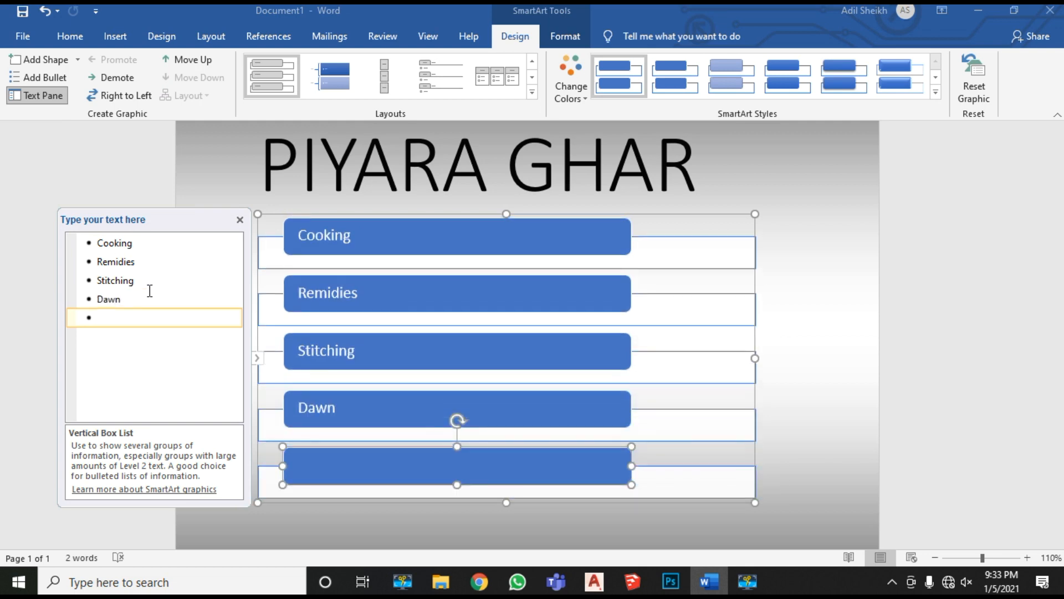
pyautogui.write('English XII')
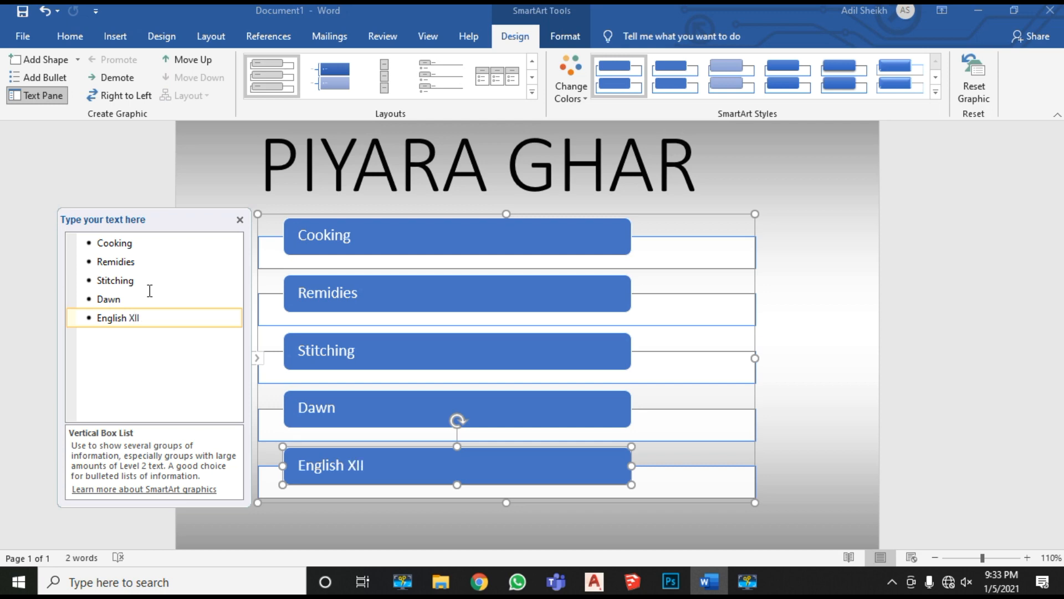
pyautogui.press('Return')
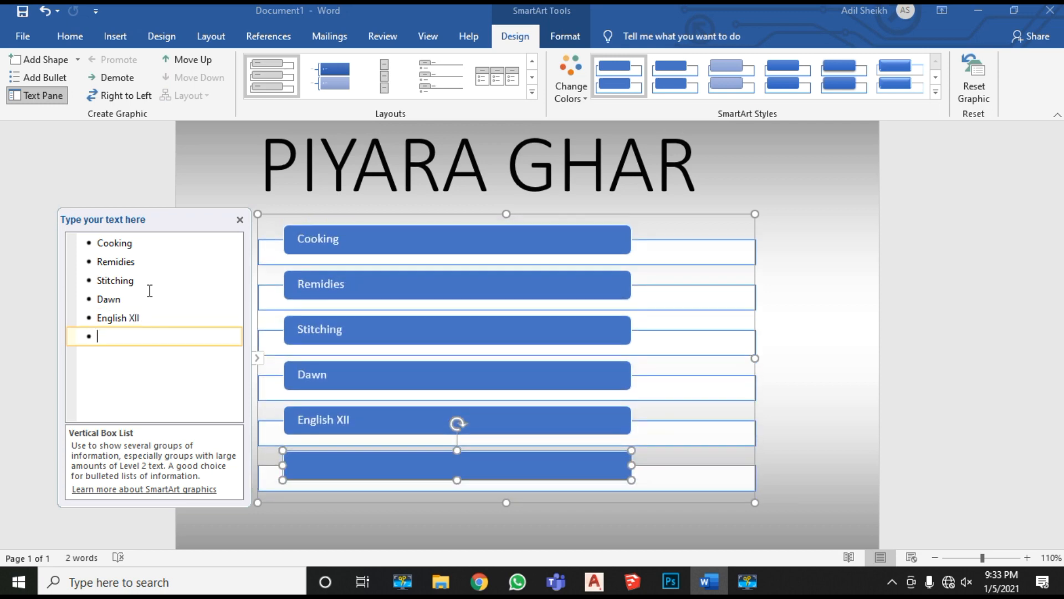
pyautogui.write('MS Office')
pyautogui.press('Return')
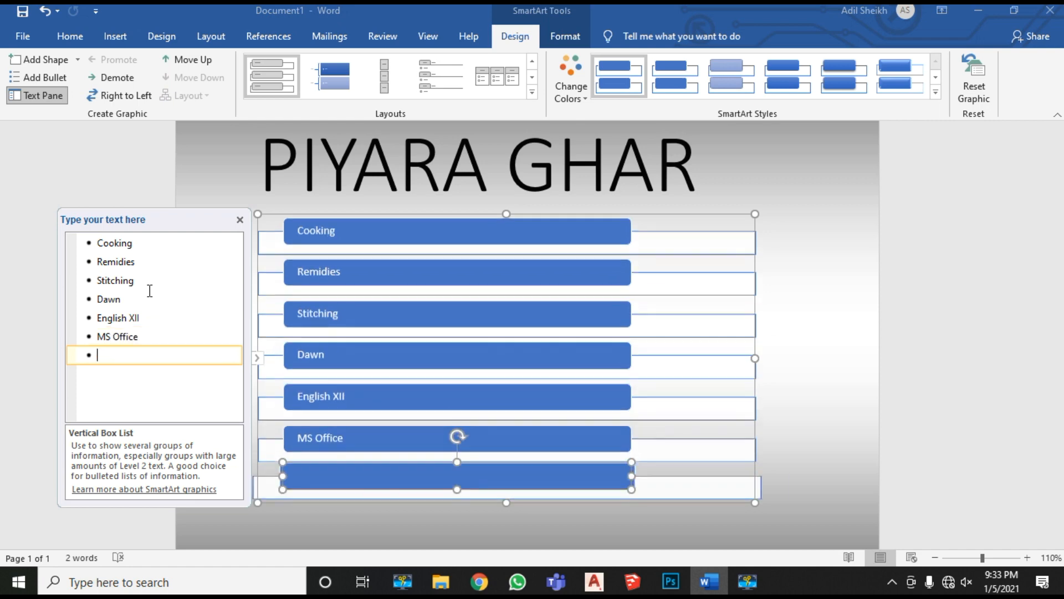
pyautogui.write('SBP')
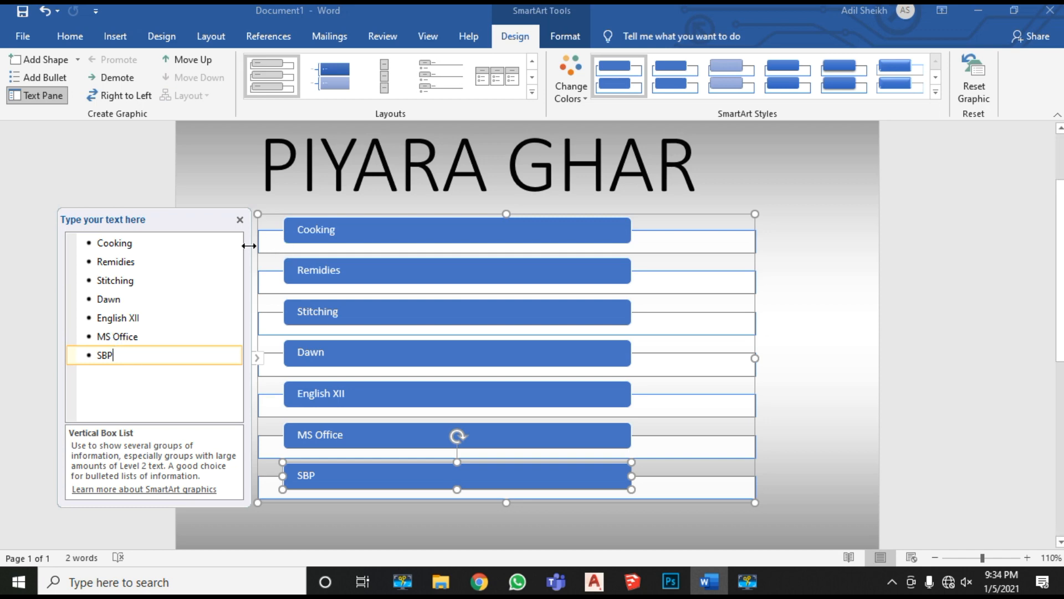
pyautogui.click(239, 220)
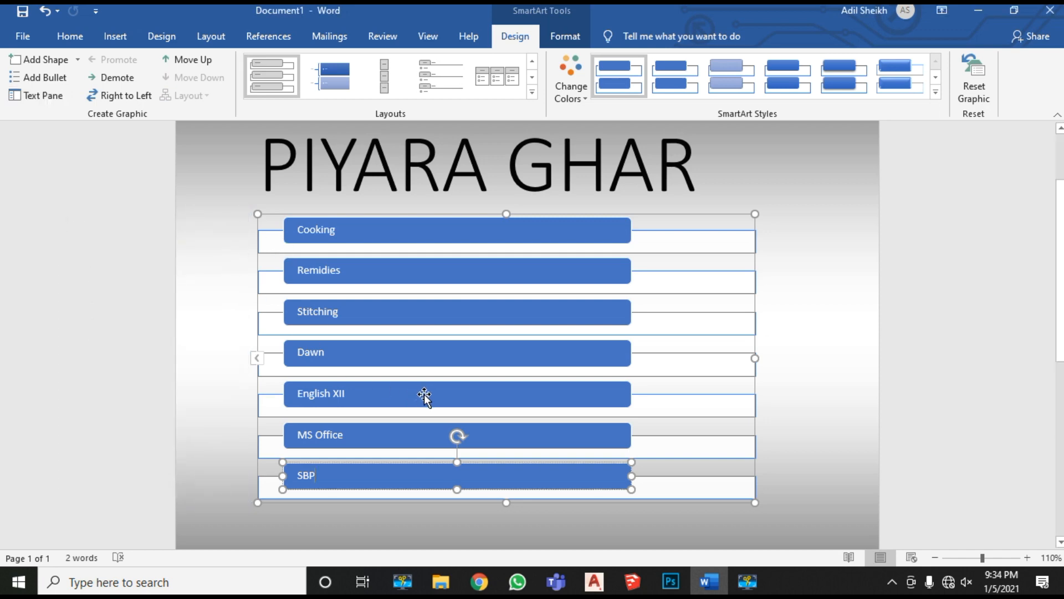
# Step: Recolor the SmartArt graphic with the Colorful yellow-to-blue range and apply the second 3-D style, with bevelled bars
pyautogui.click(934, 558)
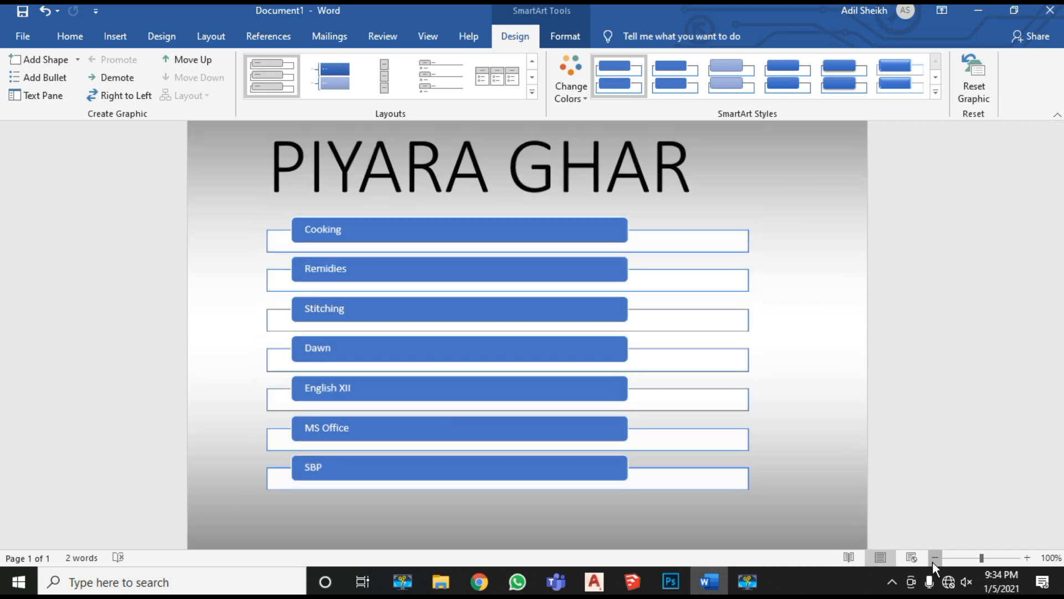
pyautogui.click(934, 559)
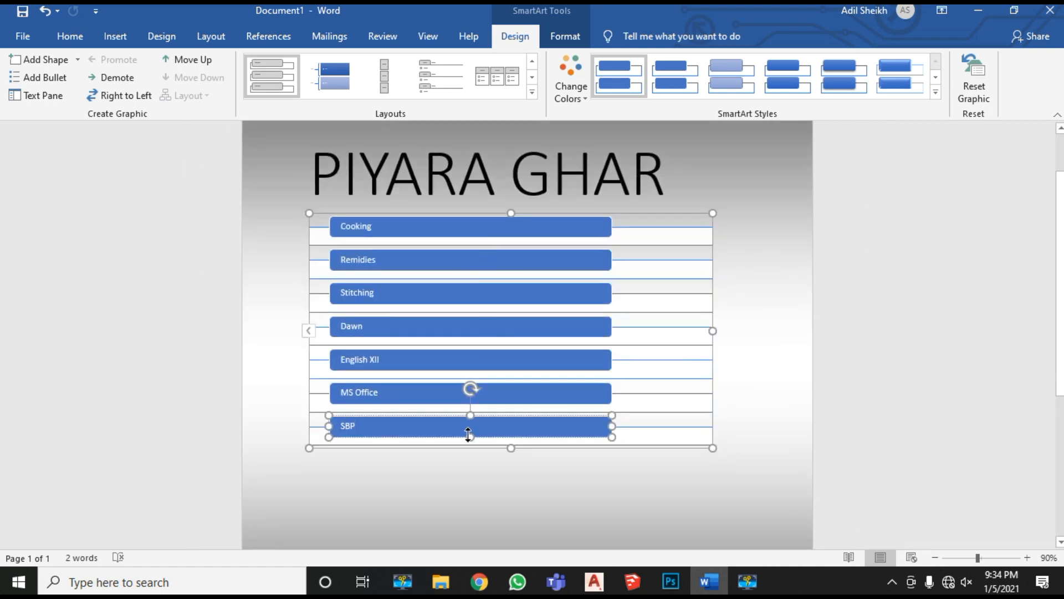
pyautogui.click(581, 94)
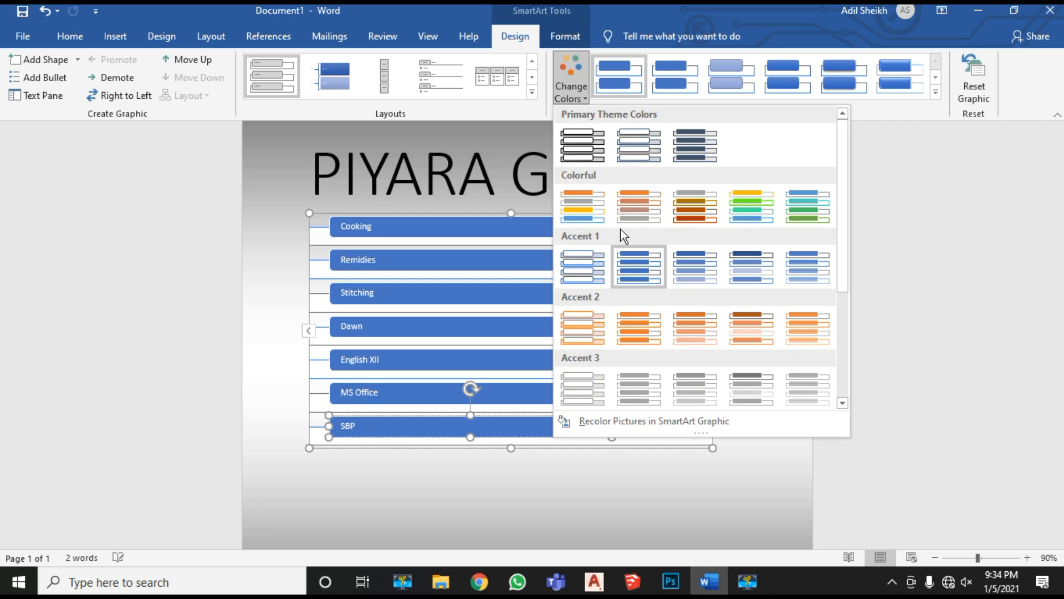
pyautogui.click(733, 211)
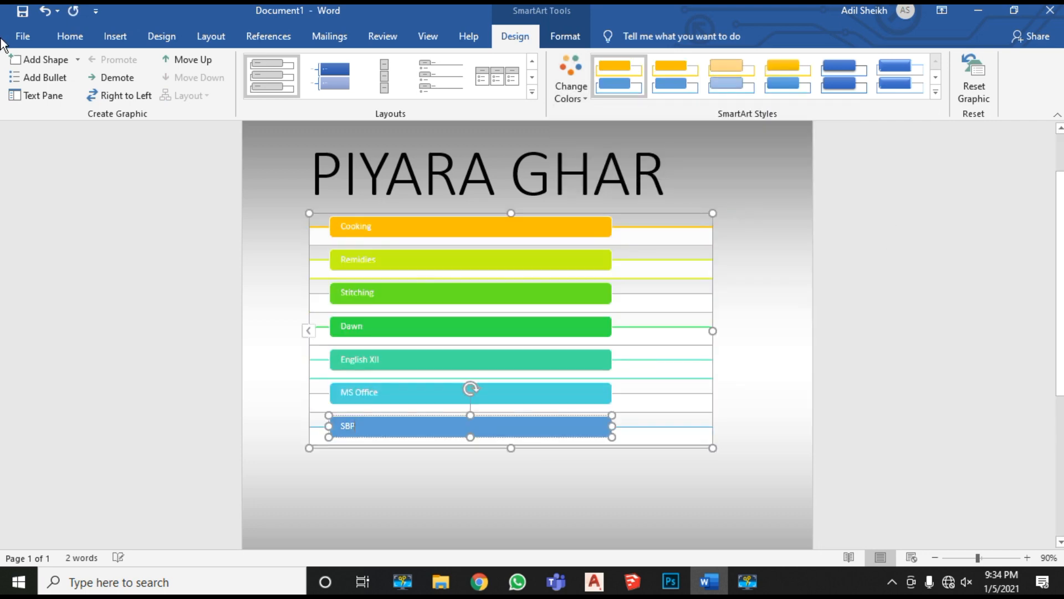
pyautogui.click(936, 92)
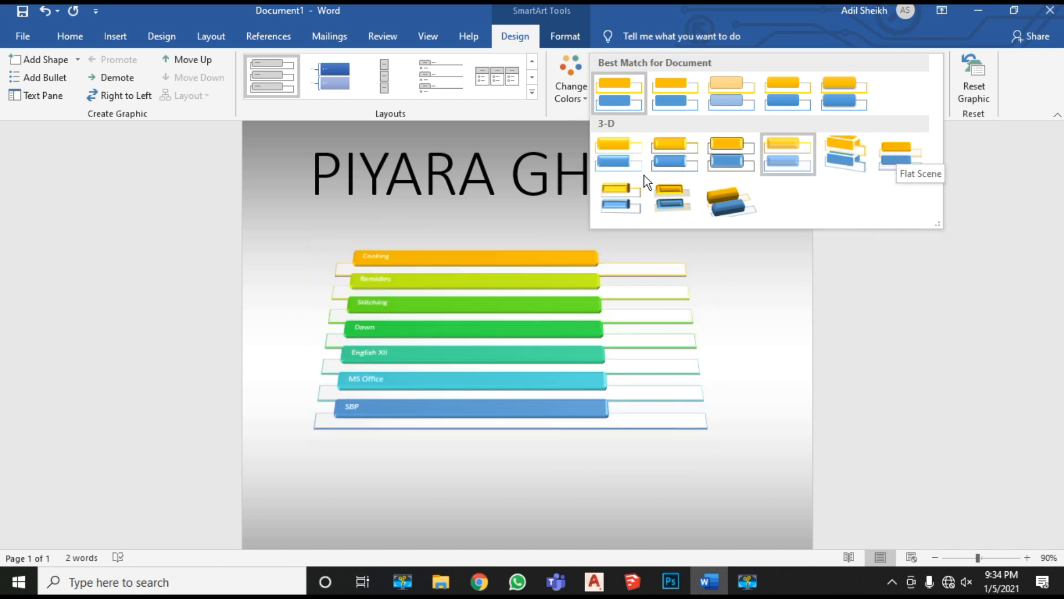
pyautogui.click(657, 157)
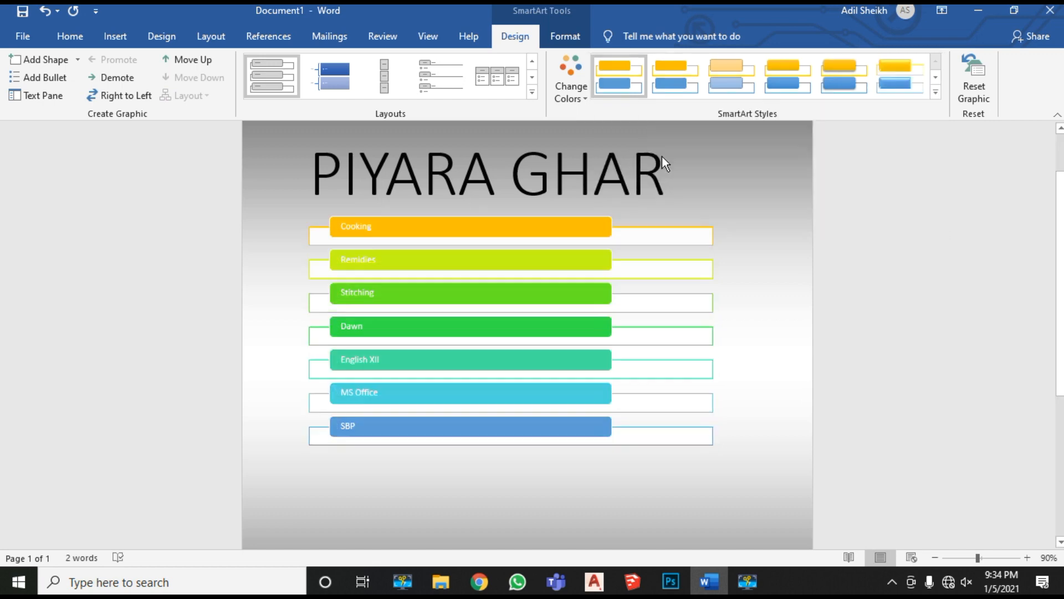
# Step: Try the Colorful grey-to-red range on the SmartArt graphic, and switch it to the first Colorful option with orange, grey, yellow, blue and green
pyautogui.click(575, 94)
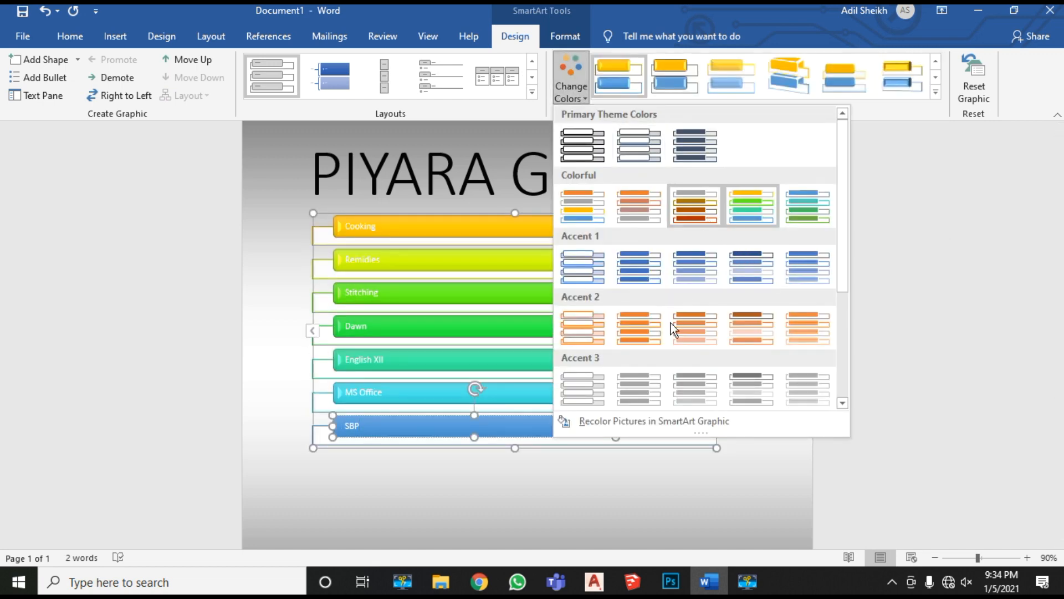
pyautogui.click(696, 213)
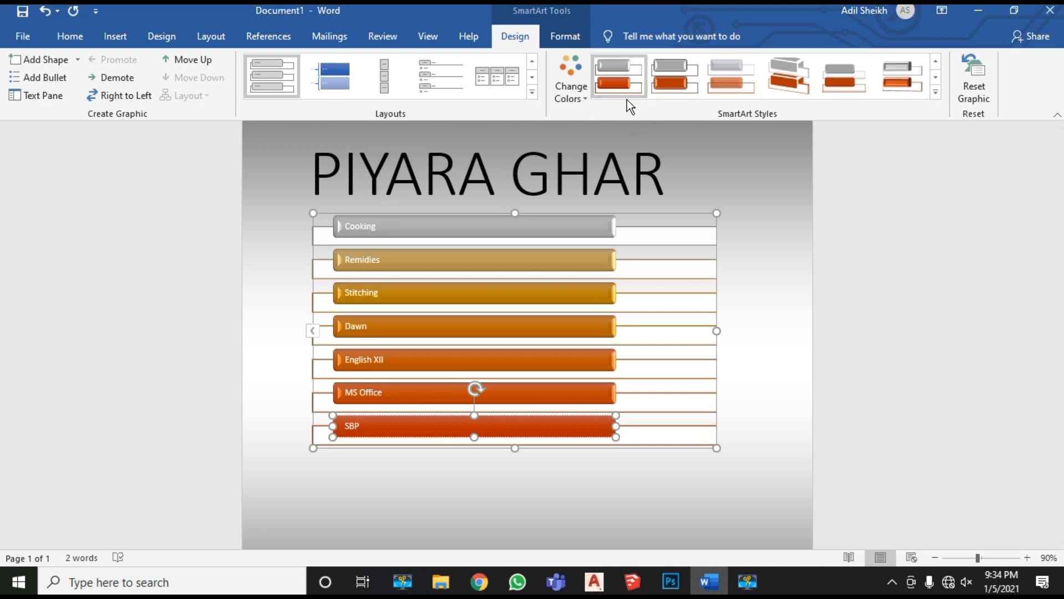
pyautogui.click(580, 95)
pyautogui.click(582, 205)
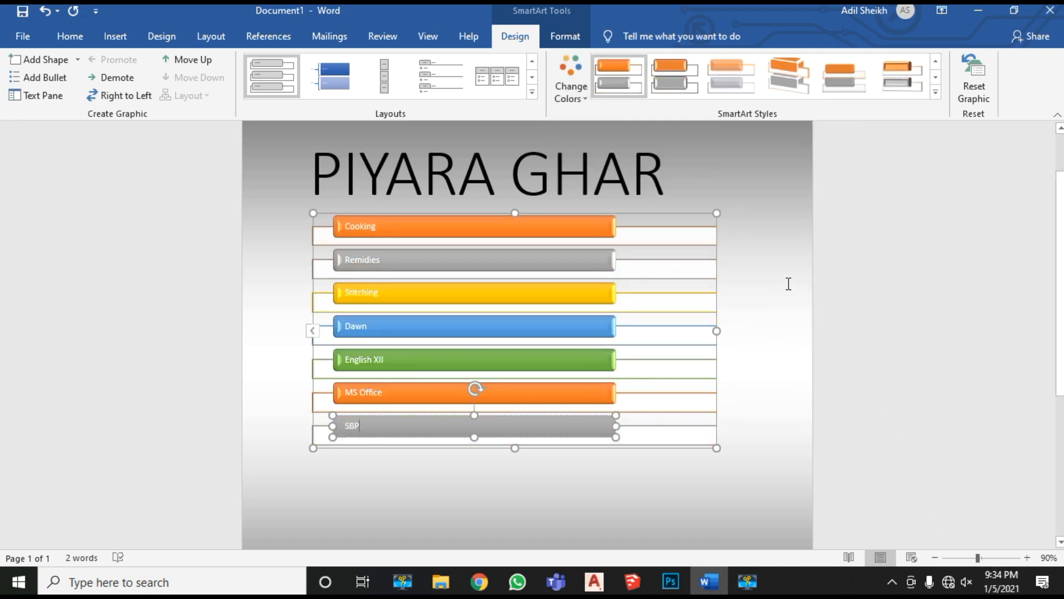
# Step: Delete the whole multicolored SmartArt list beneath the PIYARA GHAR title
pyautogui.click(1028, 558)
pyautogui.click(1027, 558)
pyautogui.click(1027, 557)
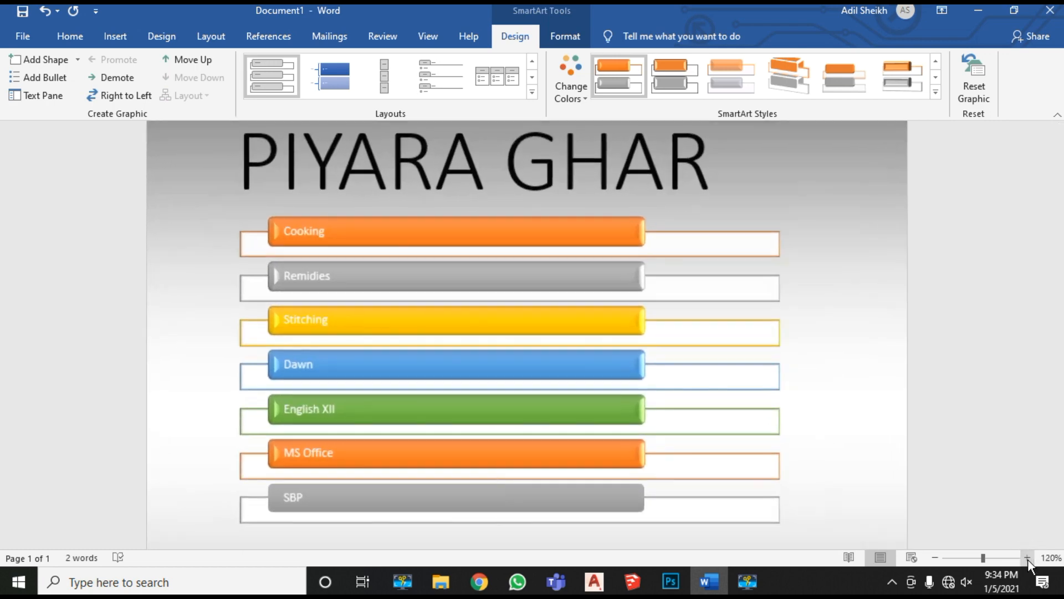
pyautogui.click(862, 216)
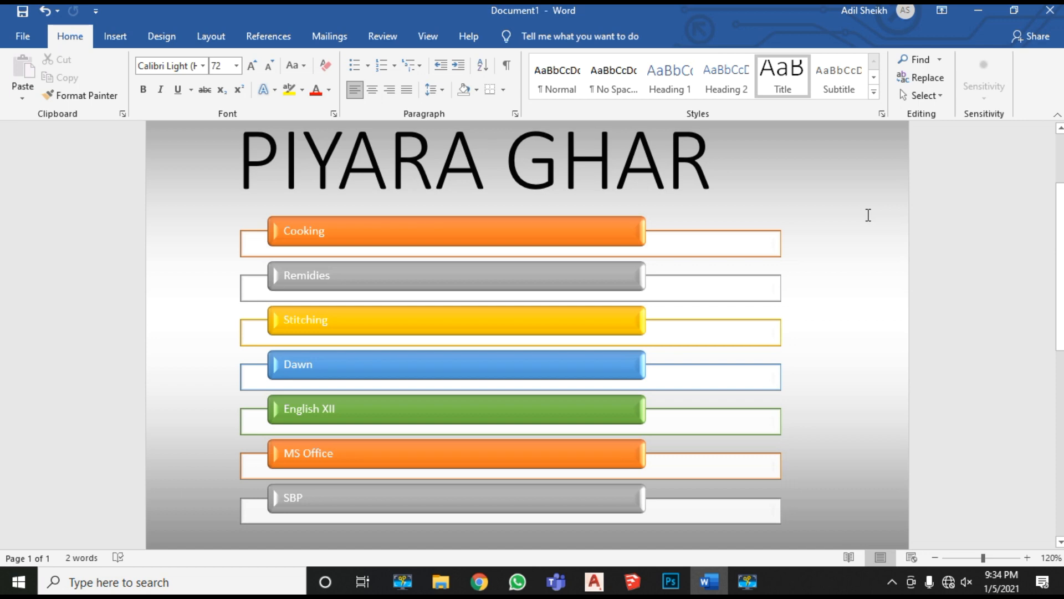
pyautogui.click(720, 214)
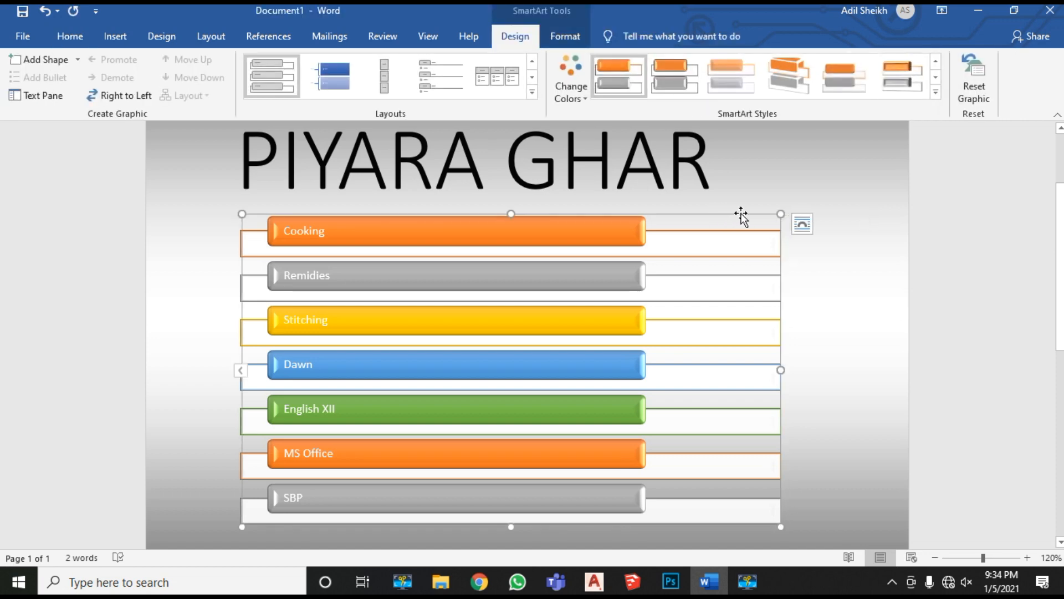
pyautogui.press('Delete')
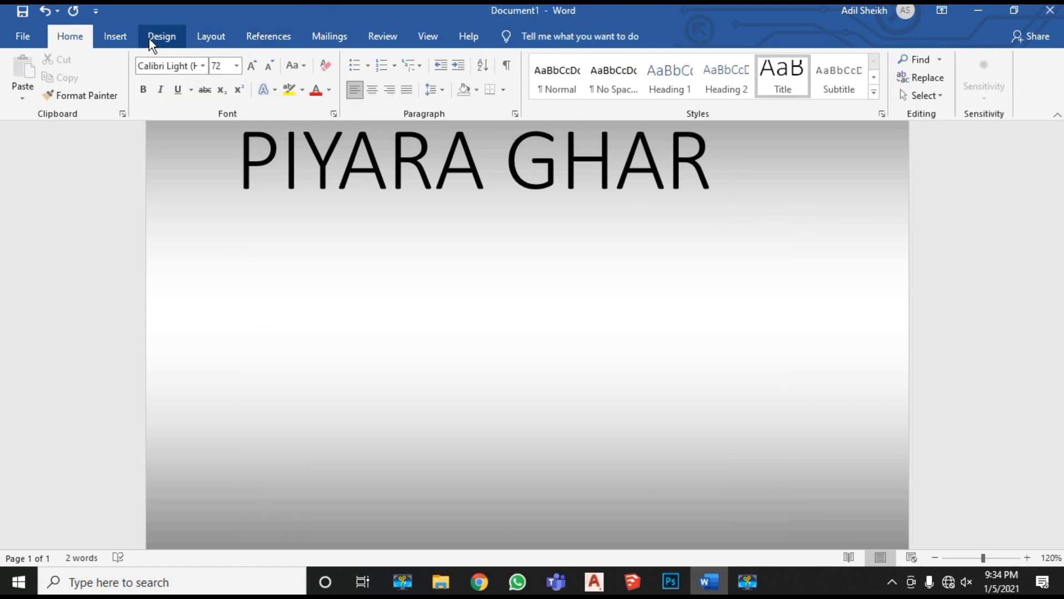
pyautogui.click(115, 37)
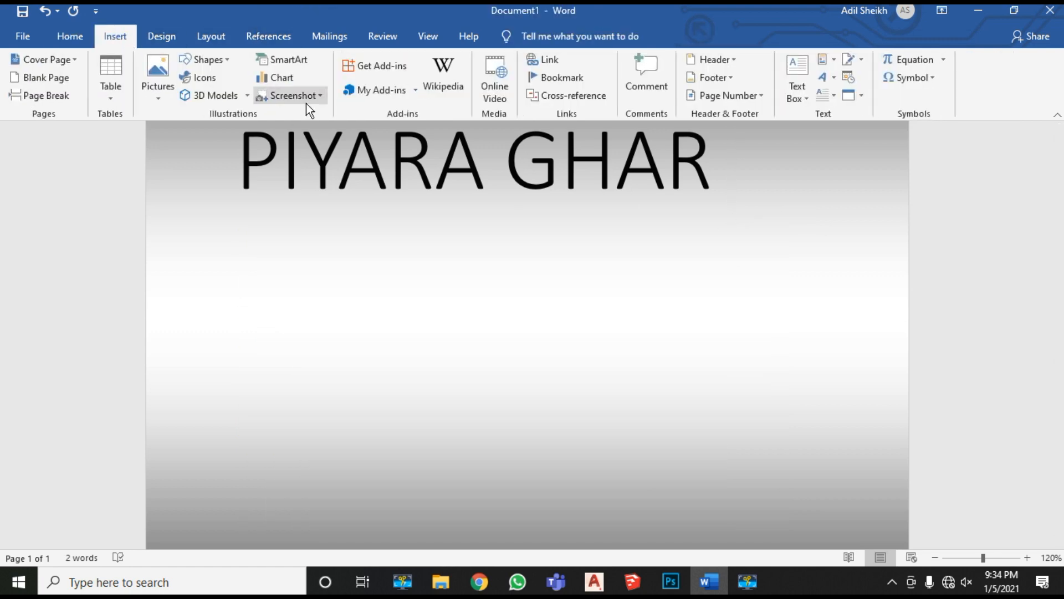
pyautogui.click(281, 58)
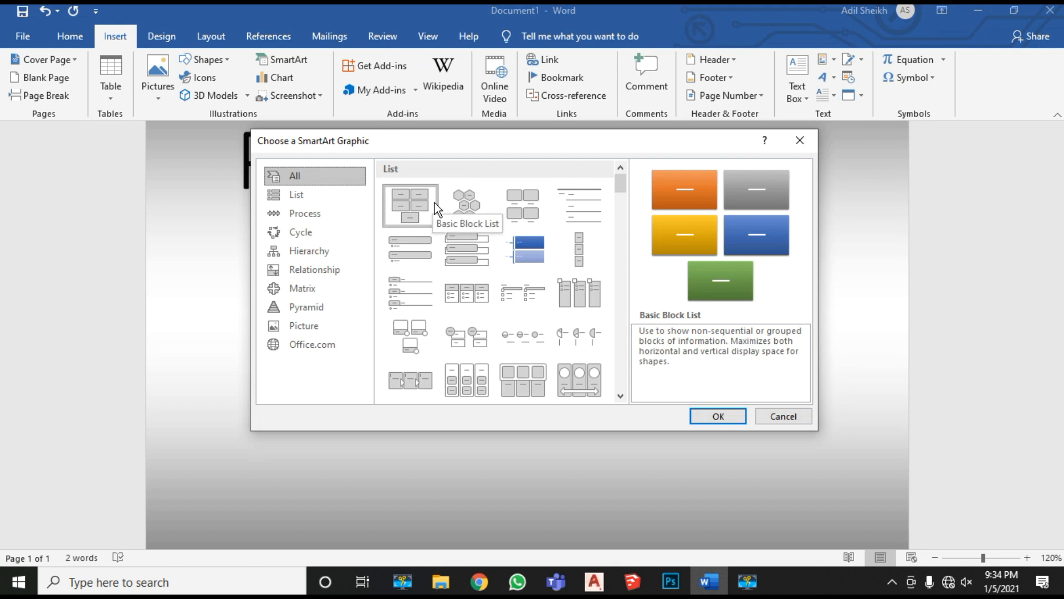
pyautogui.click(312, 216)
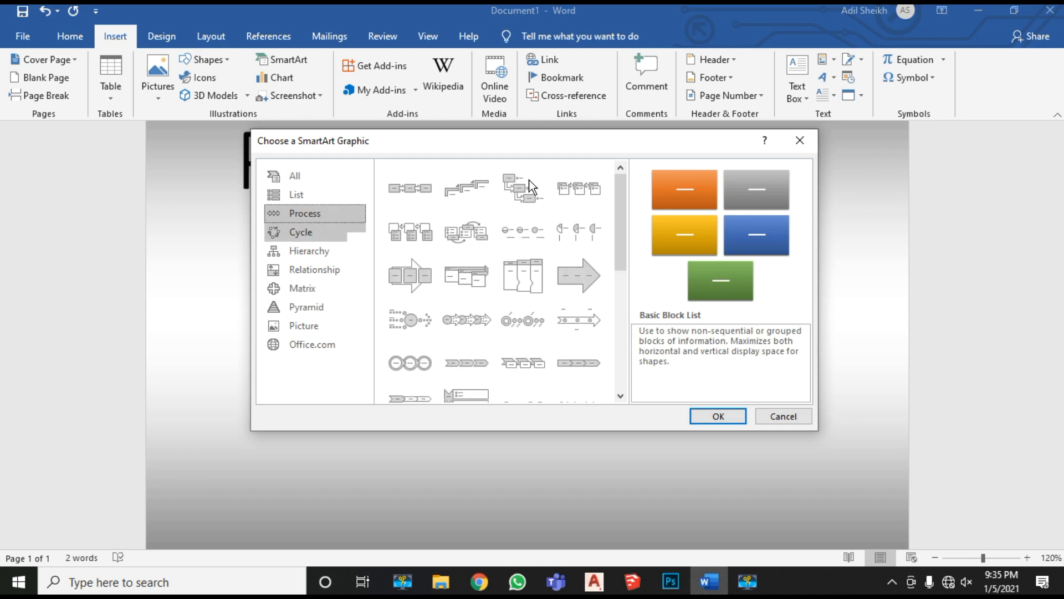
pyautogui.click(720, 416)
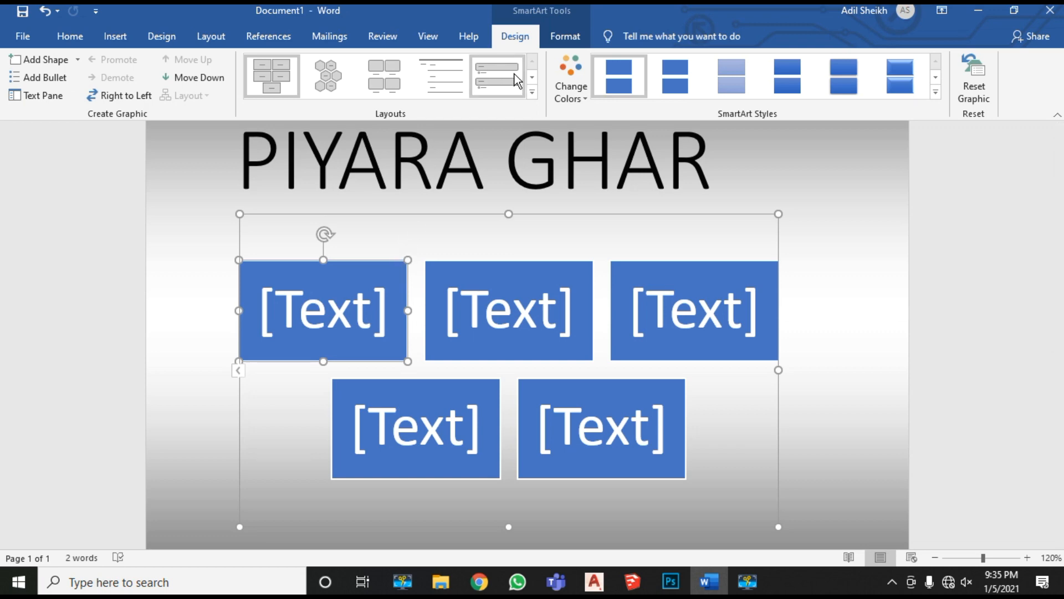
pyautogui.click(710, 218)
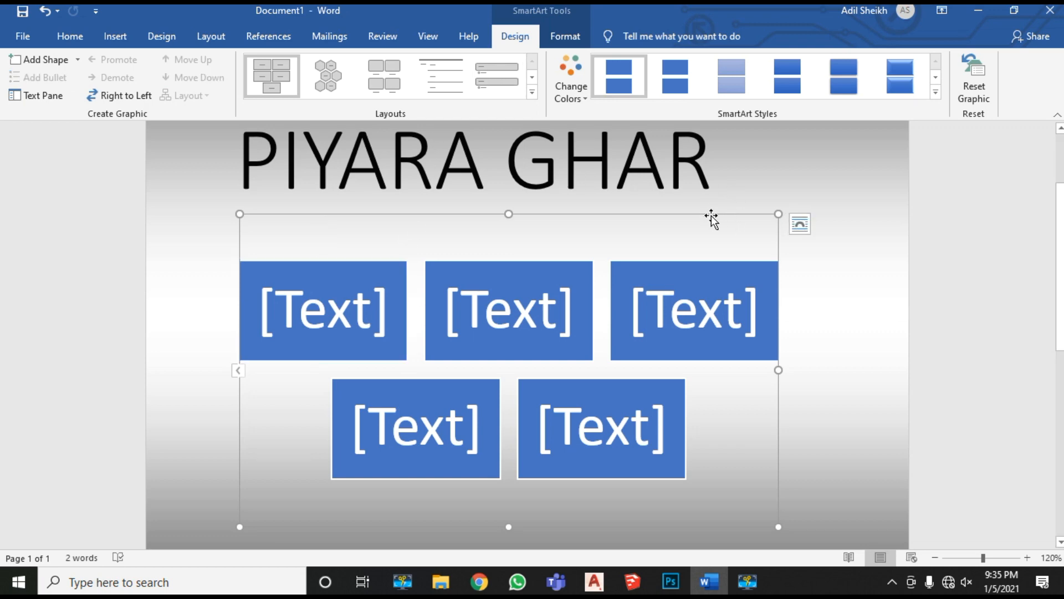
pyautogui.press('Delete')
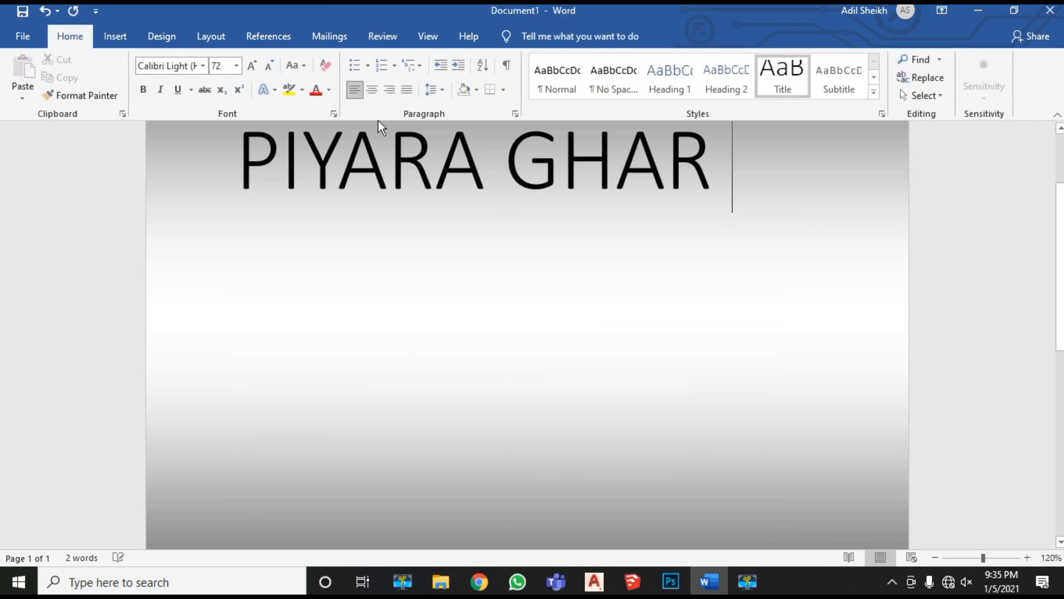
# Step: Insert a Process SmartArt graphic below the title, using the layout of circles attached to arrows with bulleted text
pyautogui.click(114, 37)
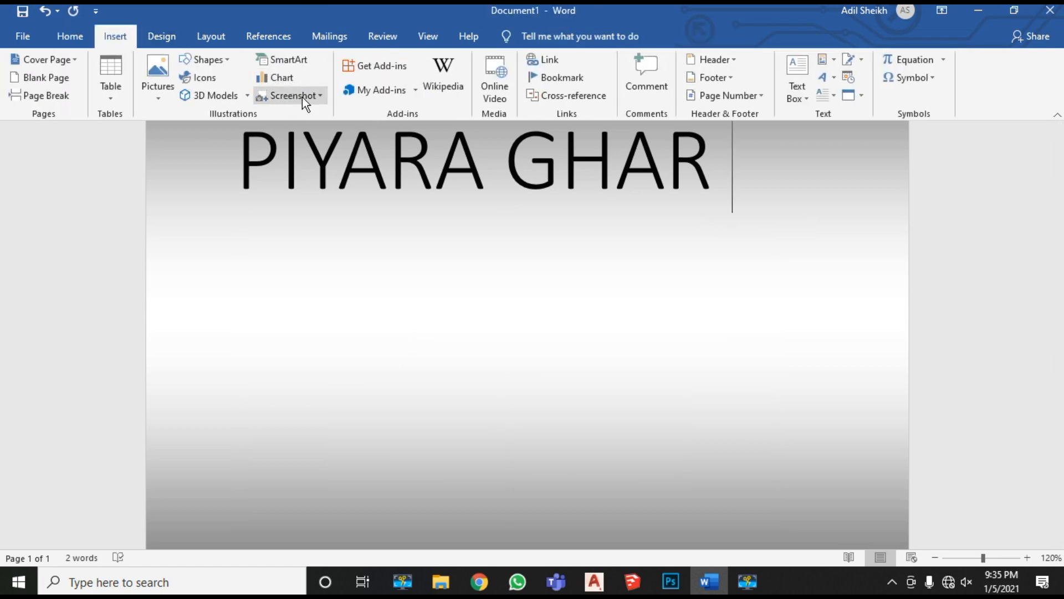
pyautogui.click(295, 61)
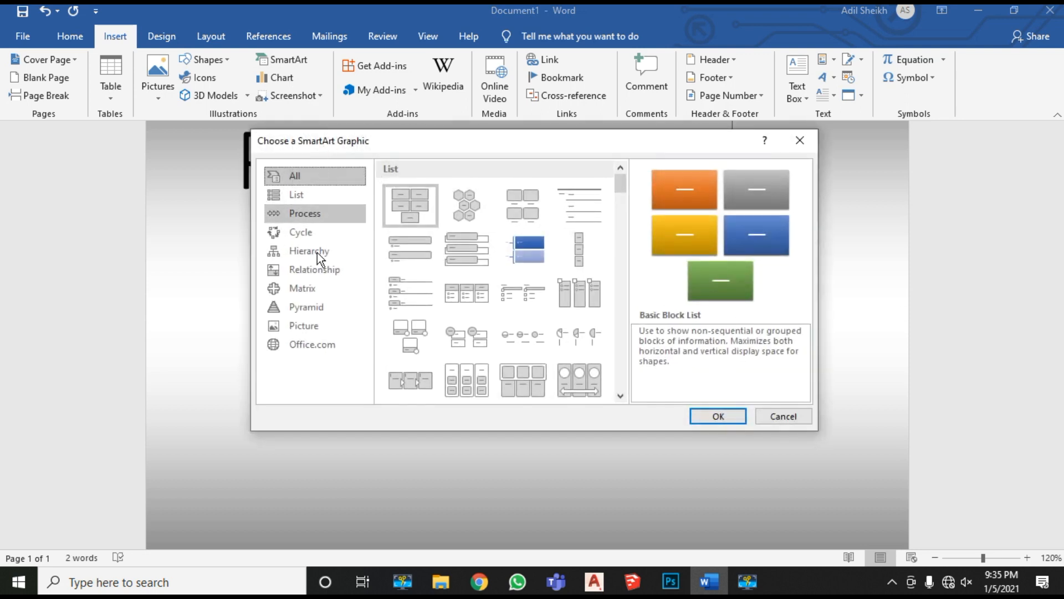
pyautogui.click(306, 213)
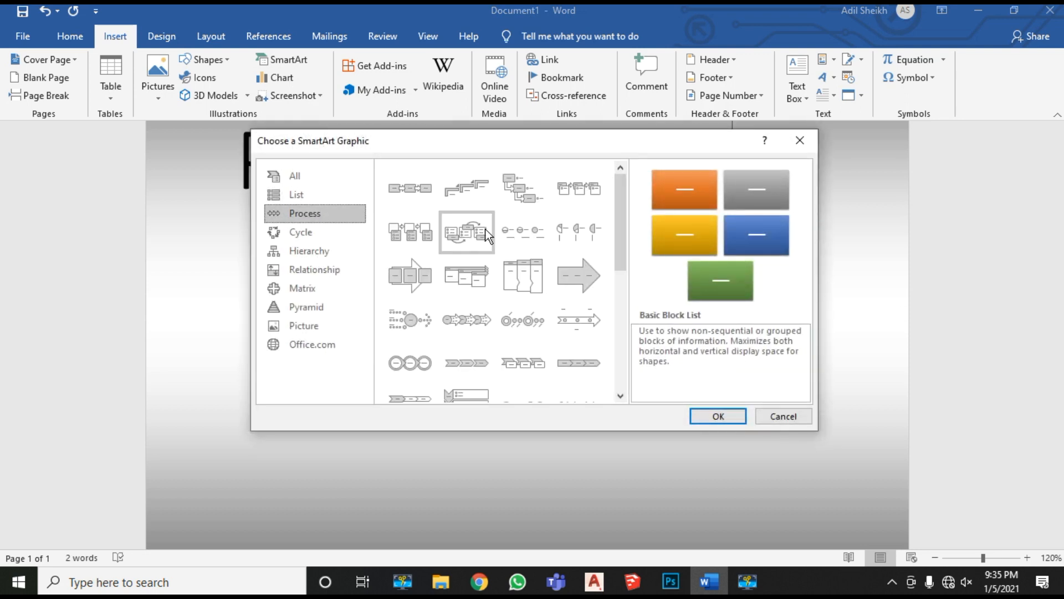
pyautogui.click(474, 321)
pyautogui.click(724, 414)
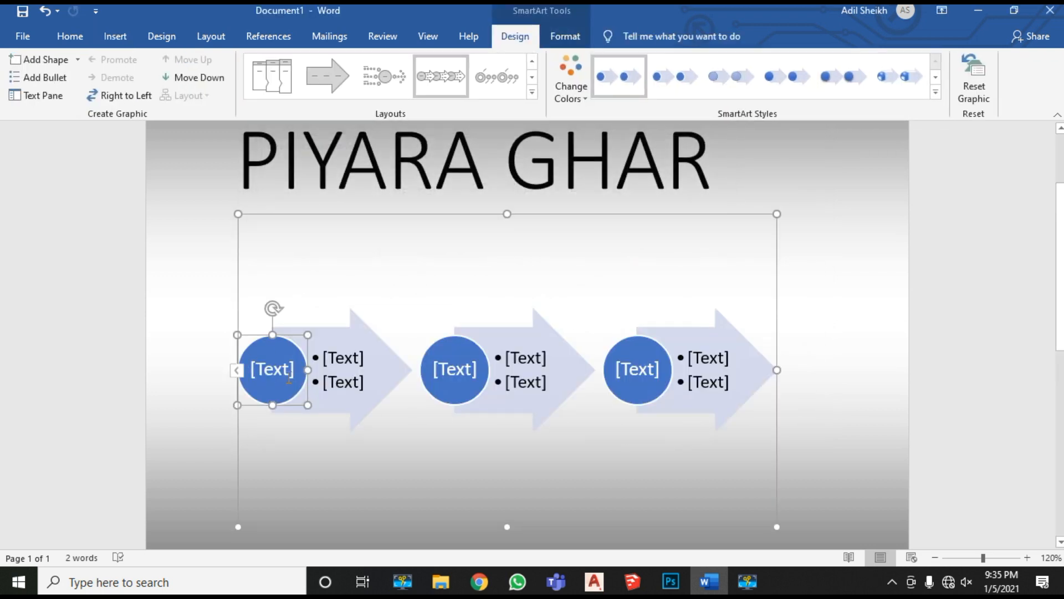
# Step: Label the first circle General Journal entries and open the first bullet in its arrow for editing
pyautogui.click(289, 382)
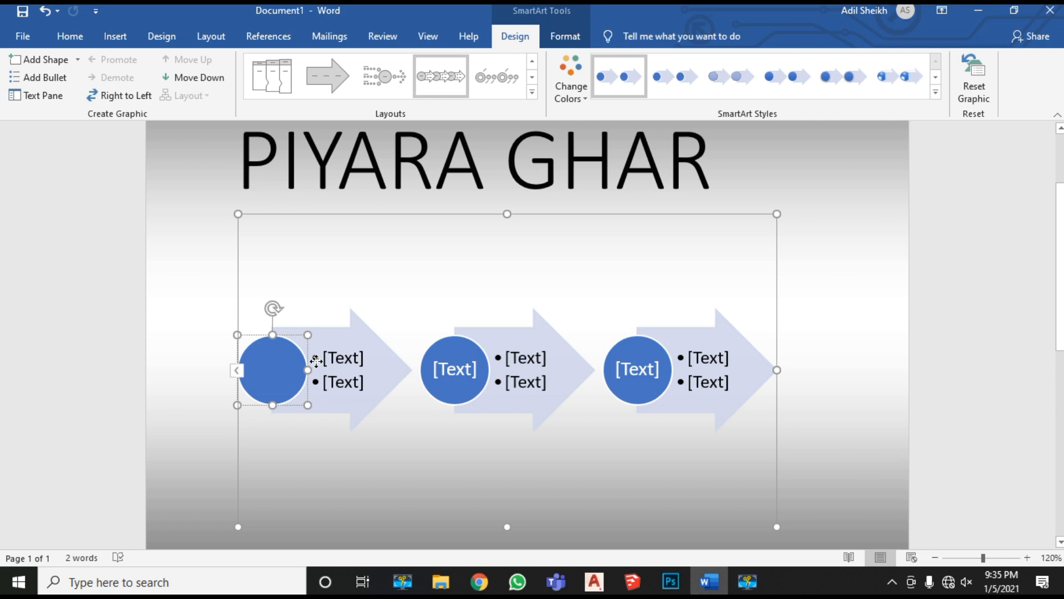
pyautogui.write('Genera')
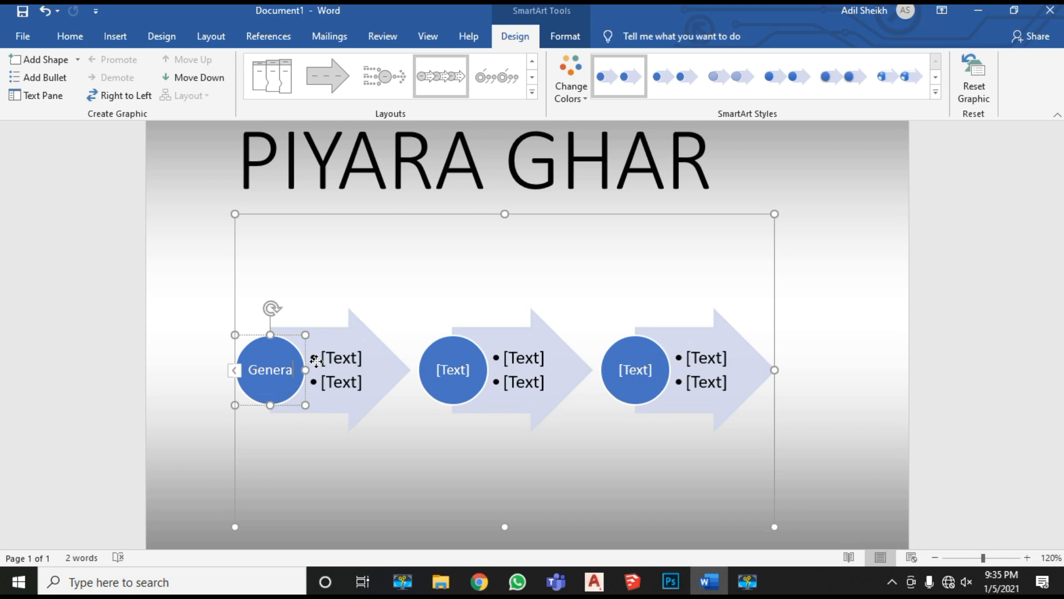
pyautogui.write('l Jo')
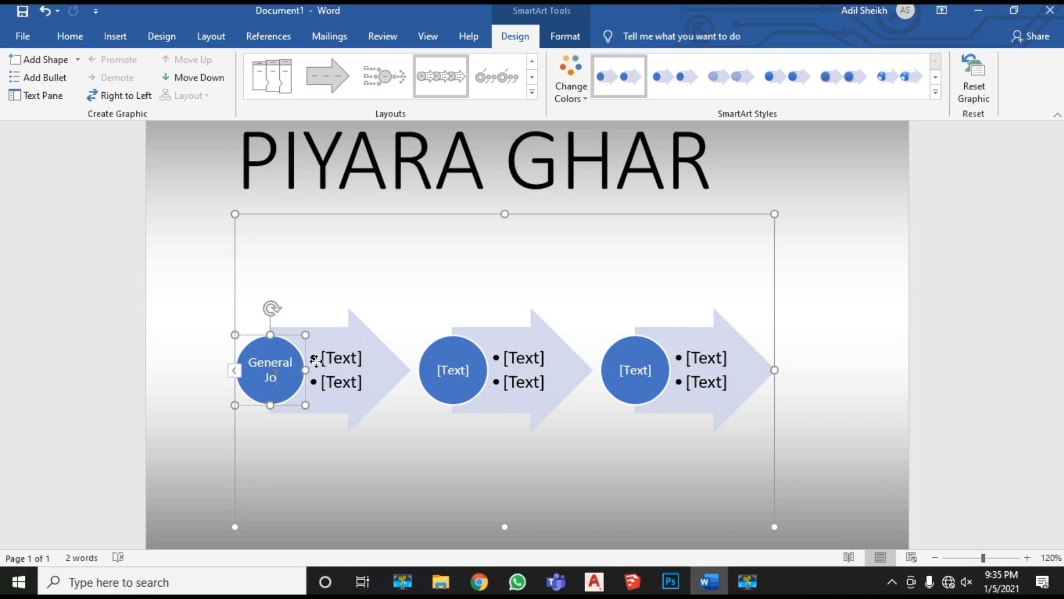
pyautogui.write('urnal entr')
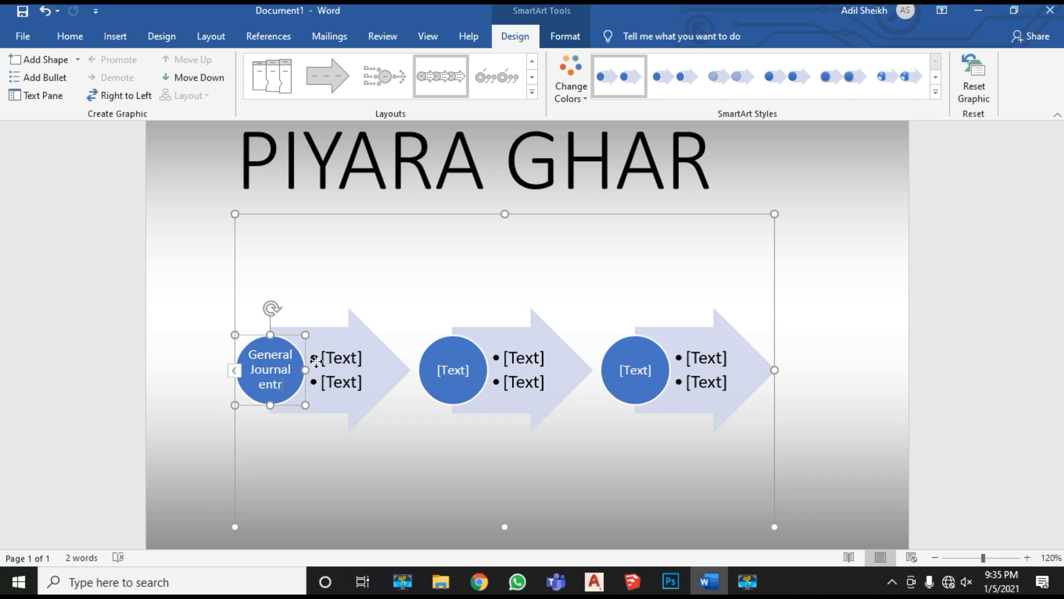
pyautogui.write('ies')
pyautogui.click(344, 358)
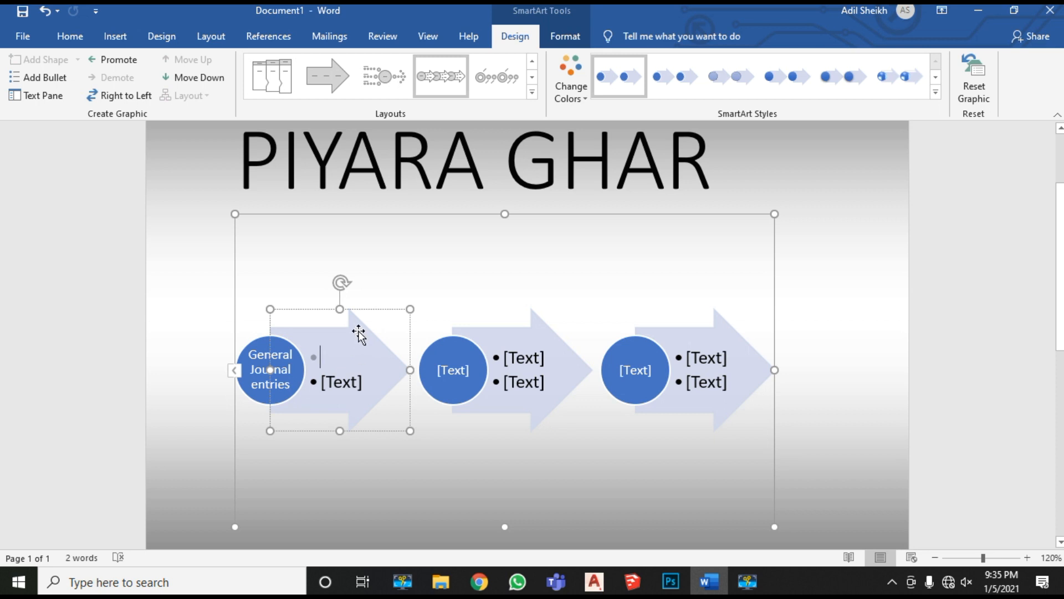